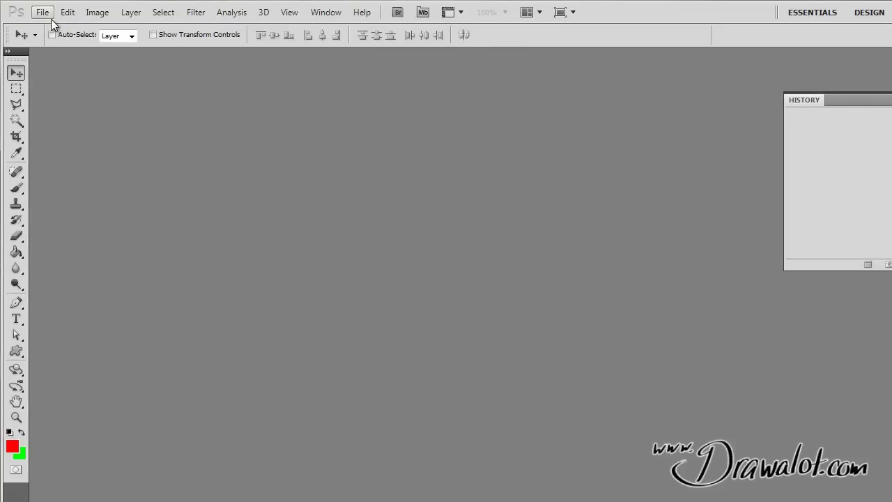
# - Create a new document named "Color Shapes", 8 by 6 inches at 300 pixels/inch, in RGB with a white background
pyautogui.click(42, 12)
pyautogui.click(48, 25)
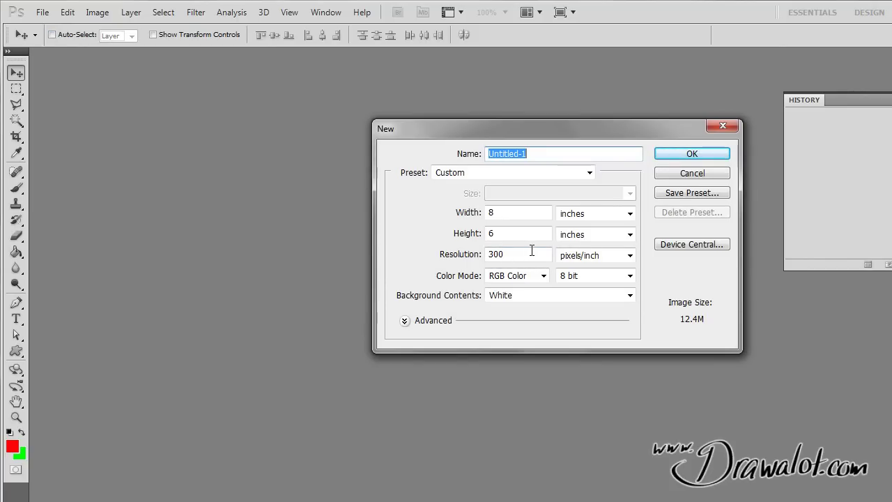
pyautogui.moveTo(510, 254); pyautogui.dragTo(471, 258)
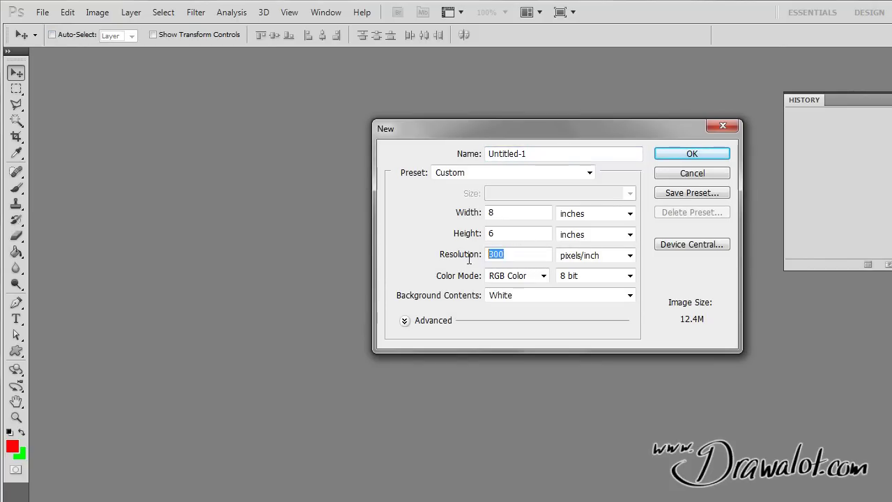
pyautogui.click(513, 211)
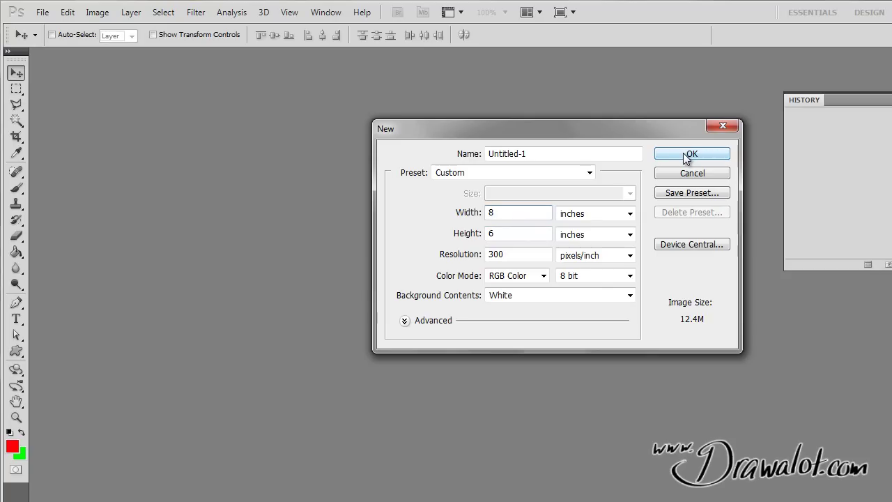
pyautogui.moveTo(553, 154); pyautogui.dragTo(481, 146)
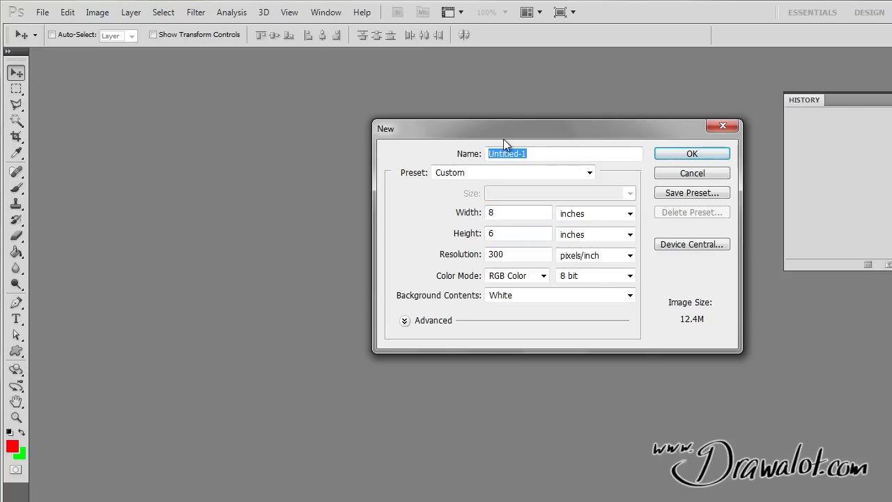
pyautogui.write('Color Shapes')
pyautogui.press('Return')
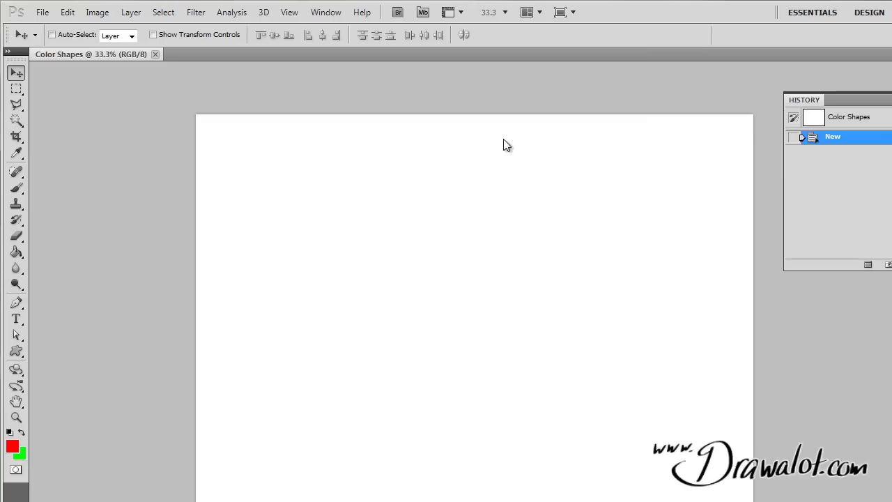
# - Add a solid color fill layer in neutral gray with Lab lightness 45, and delete the Background layer
pyautogui.click(131, 11)
pyautogui.moveTo(268, 124)
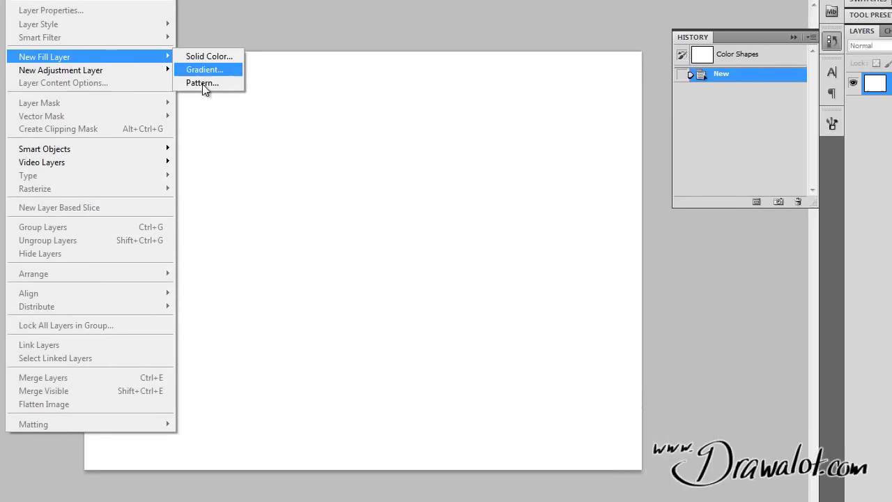
pyautogui.click(237, 73)
pyautogui.click(586, 147)
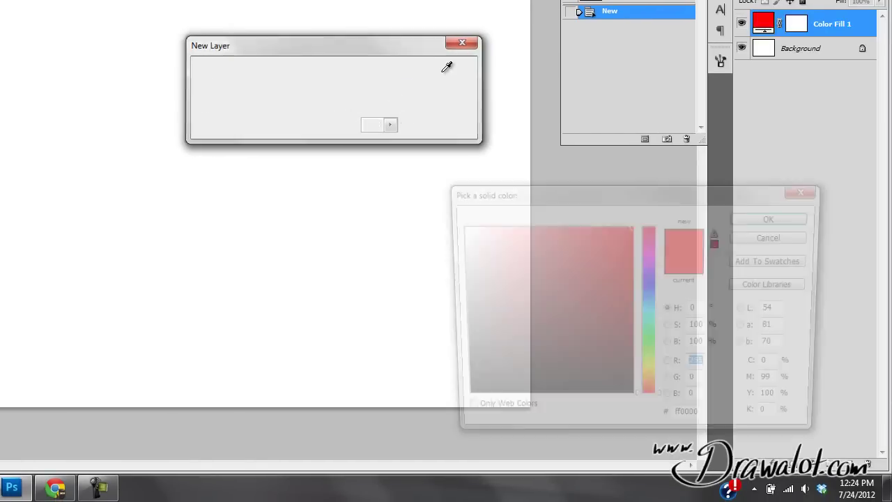
pyautogui.moveTo(455, 339)
pyautogui.mouseDown()
pyautogui.moveTo(457, 356)
pyautogui.moveTo(457, 332)
pyautogui.mouseUp()
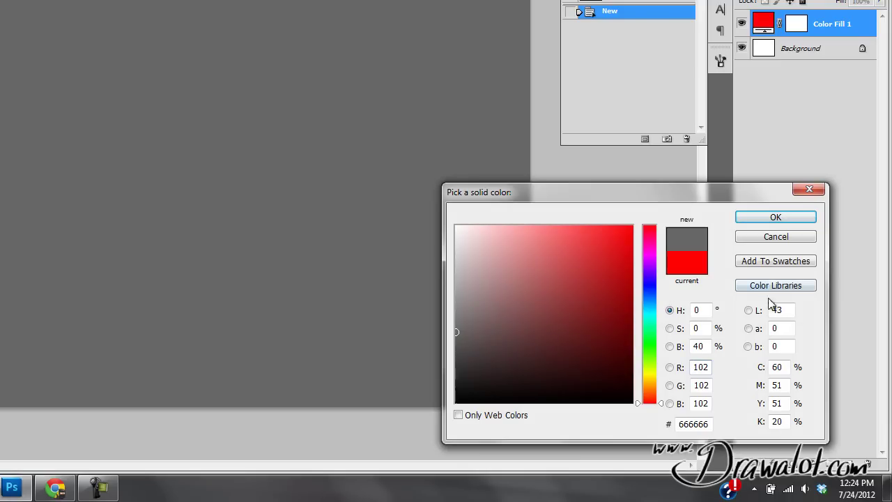
pyautogui.moveTo(789, 310); pyautogui.dragTo(769, 313)
pyautogui.write('45')
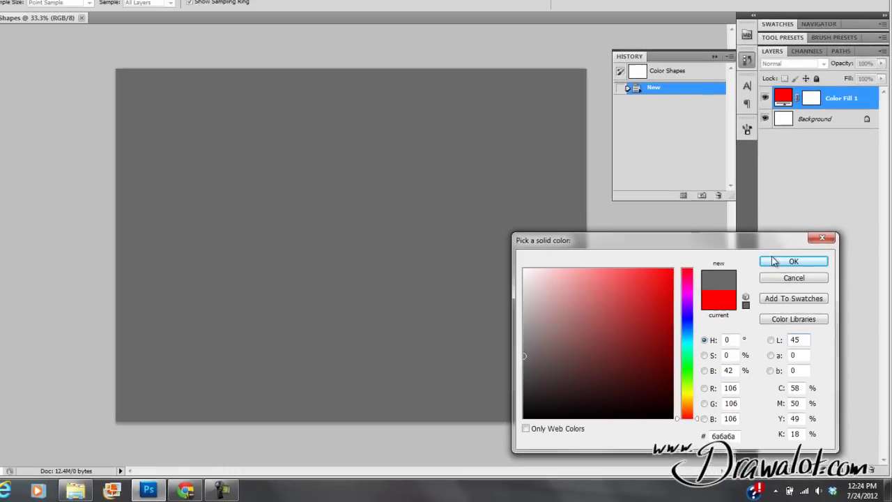
pyautogui.click(777, 222)
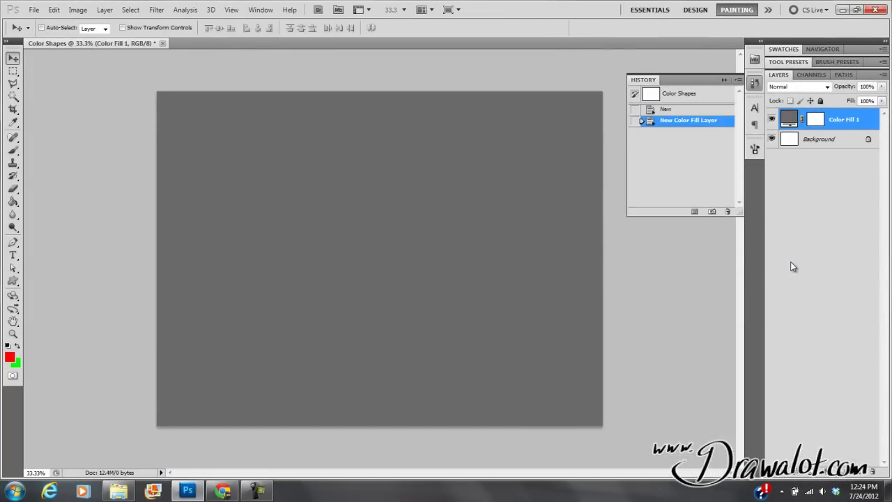
pyautogui.moveTo(792, 136); pyautogui.dragTo(872, 472)
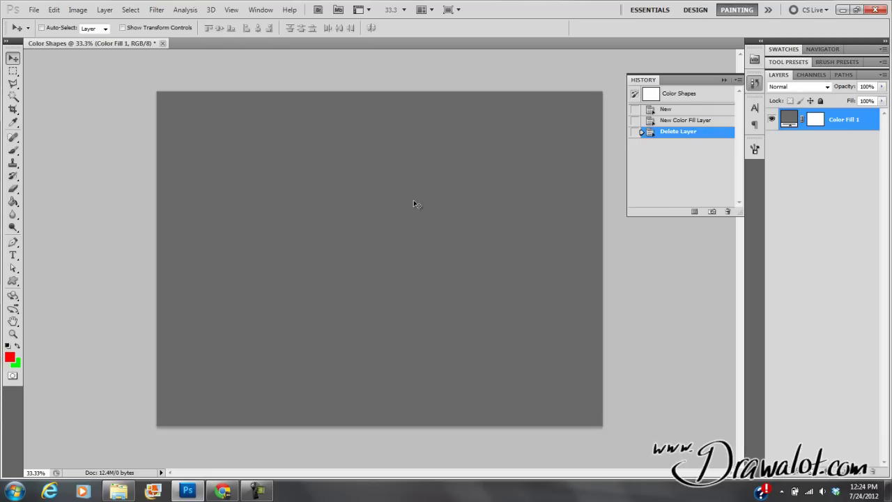
# - Open the Colored Cube Illusion.Gurney image from the photoshop-basics folder
pyautogui.click(35, 11)
pyautogui.click(42, 33)
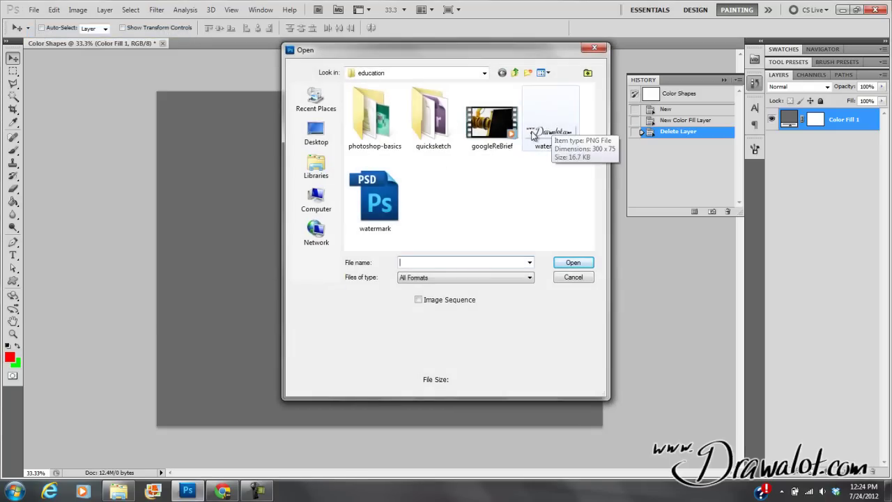
pyautogui.doubleClick(391, 124)
pyautogui.doubleClick(435, 202)
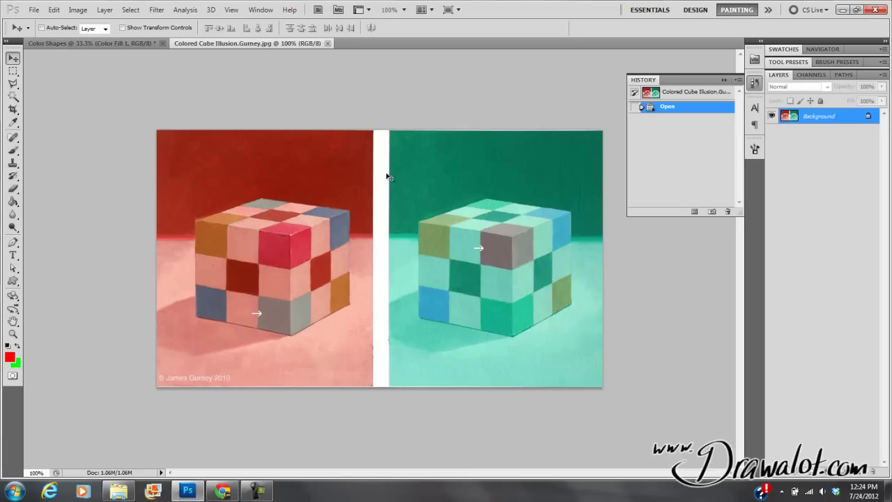
# - Select the entire cube image, copy it and paste it into the Color Shapes document
pyautogui.click(12, 71)
pyautogui.moveTo(475, 299); pyautogui.dragTo(683, 423)
pyautogui.click(129, 10)
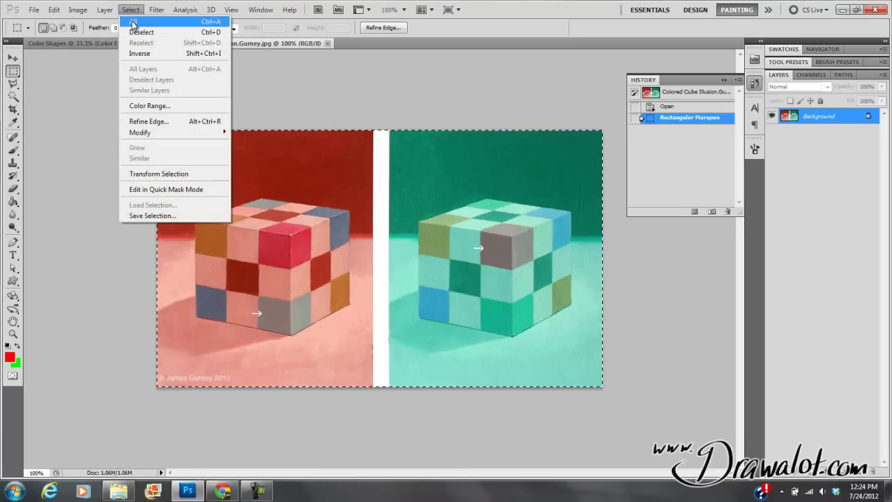
pyautogui.click(136, 19)
pyautogui.hotkey('ctrl', 'a')
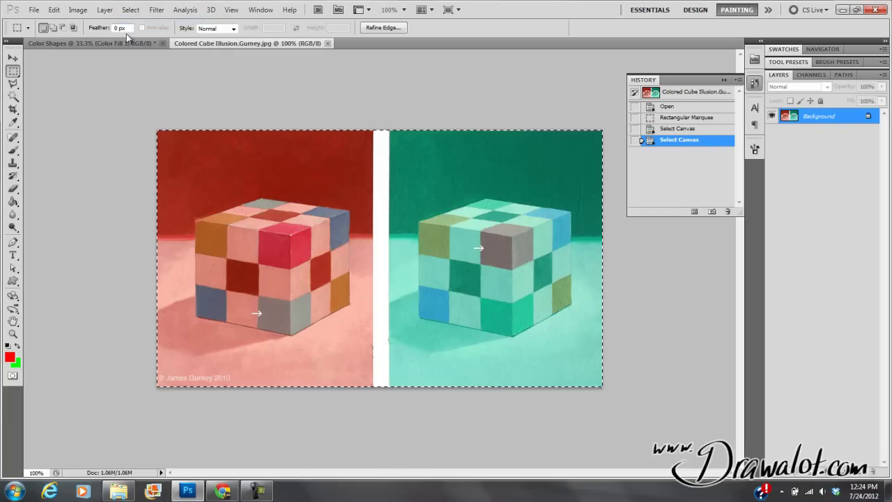
pyautogui.click(54, 10)
pyautogui.click(56, 11)
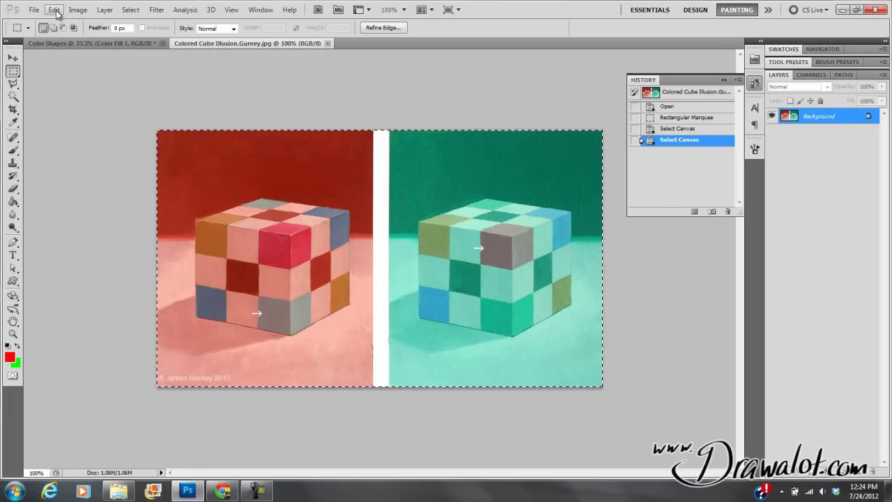
pyautogui.click(73, 43)
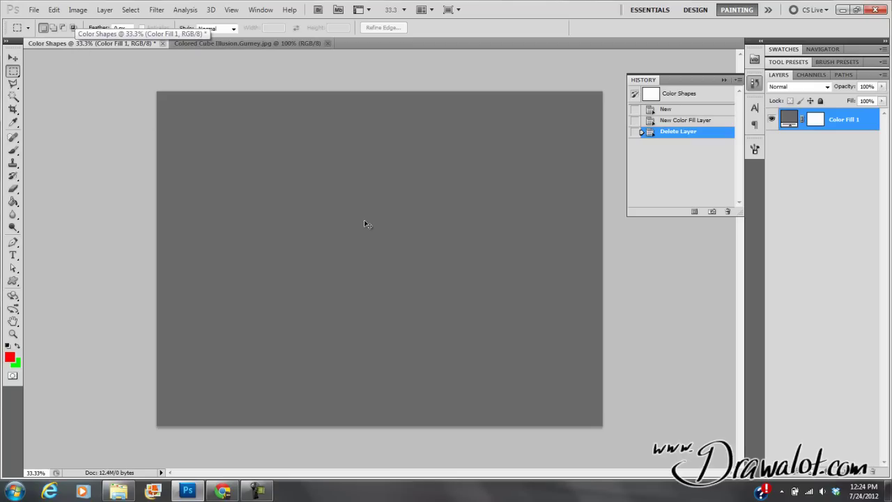
pyautogui.hotkey('ctrl', 'v')
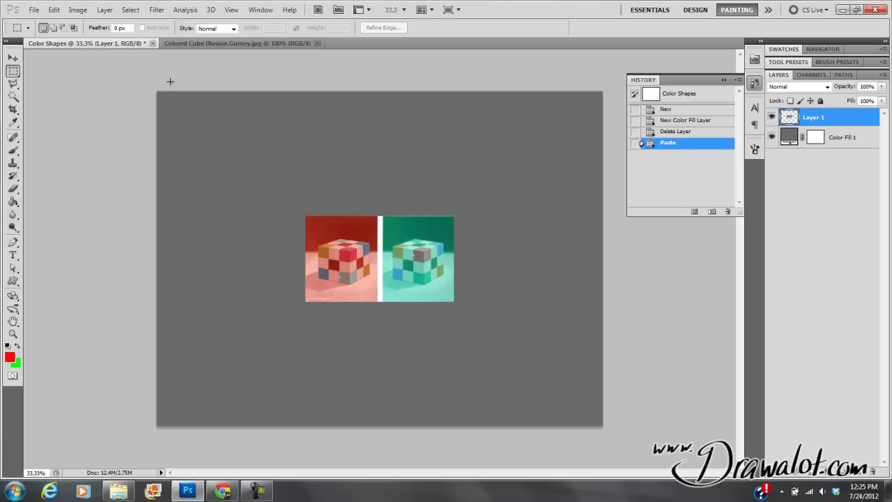
# - Close the Colored Cube Illusion.Gurney.jpg document and hide the pasted image layer in Color Shapes
pyautogui.click(216, 43)
pyautogui.click(317, 43)
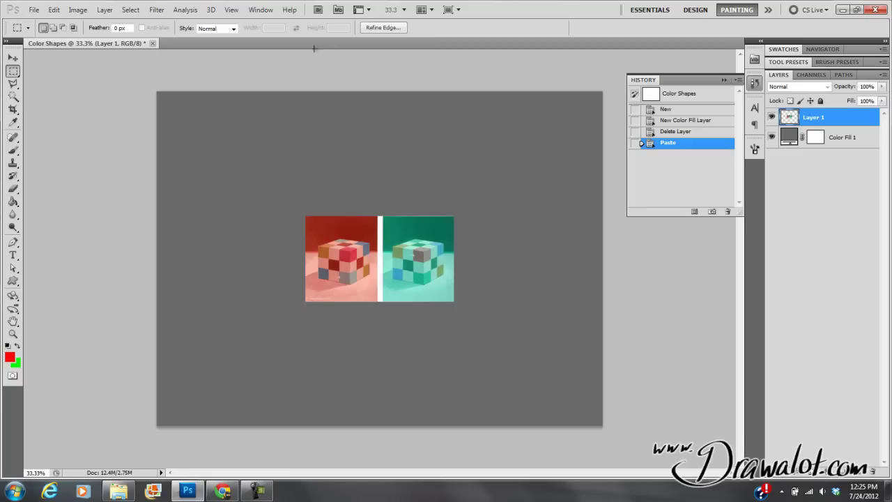
pyautogui.click(771, 117)
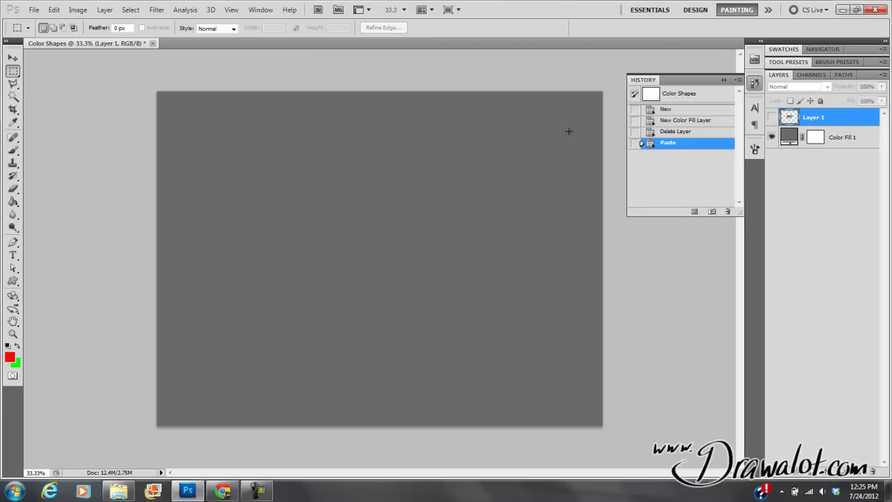
# - Place the Colored Cube Illusion.Gurney file into the document and scale it proportionally from its center to about 287%
pyautogui.click(34, 10)
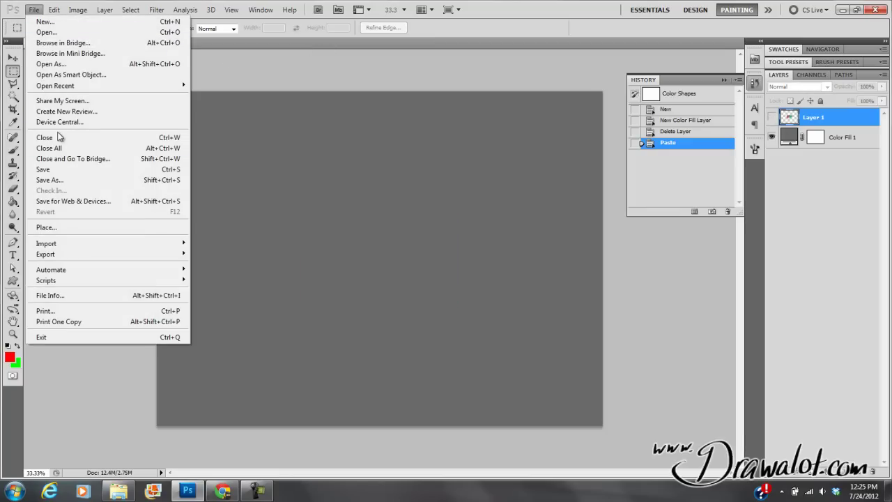
pyautogui.click(66, 228)
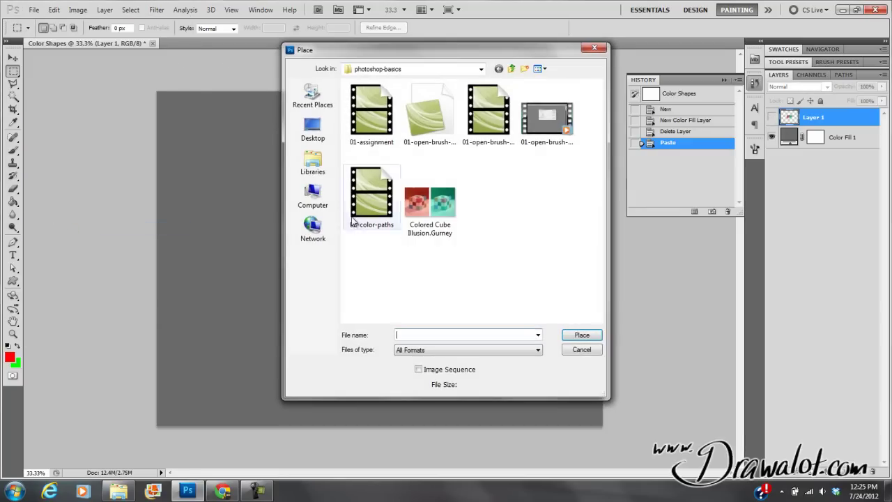
pyautogui.doubleClick(437, 203)
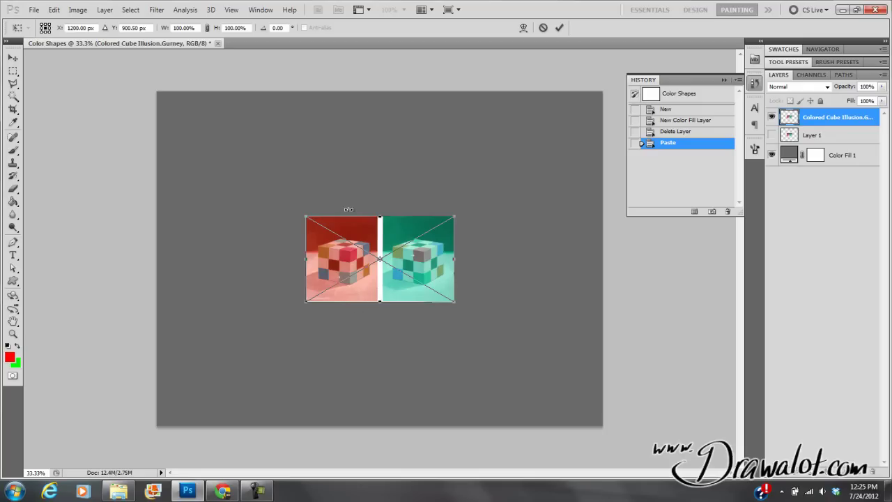
pyautogui.moveTo(459, 216); pyautogui.dragTo(532, 130)
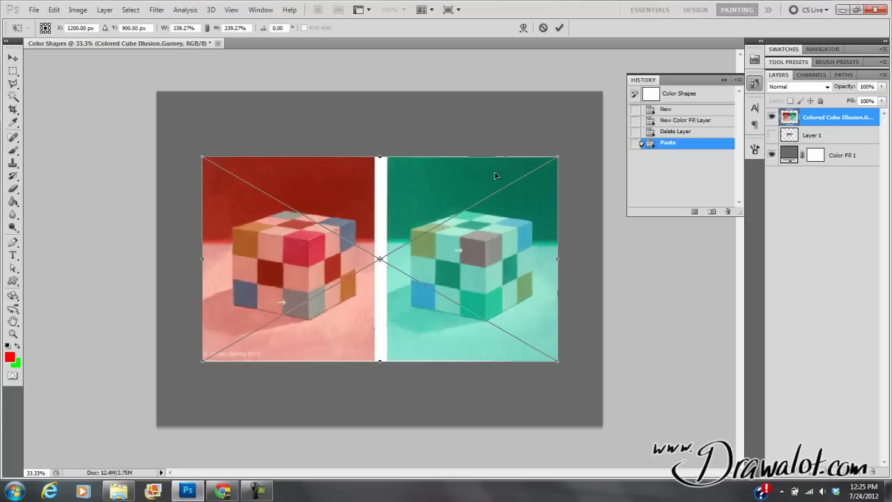
pyautogui.moveTo(557, 158); pyautogui.dragTo(585, 111)
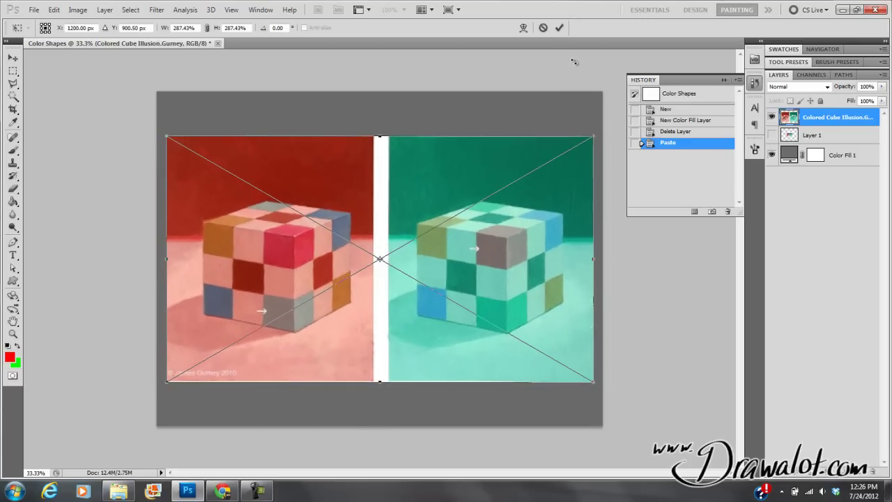
pyautogui.press('Return')
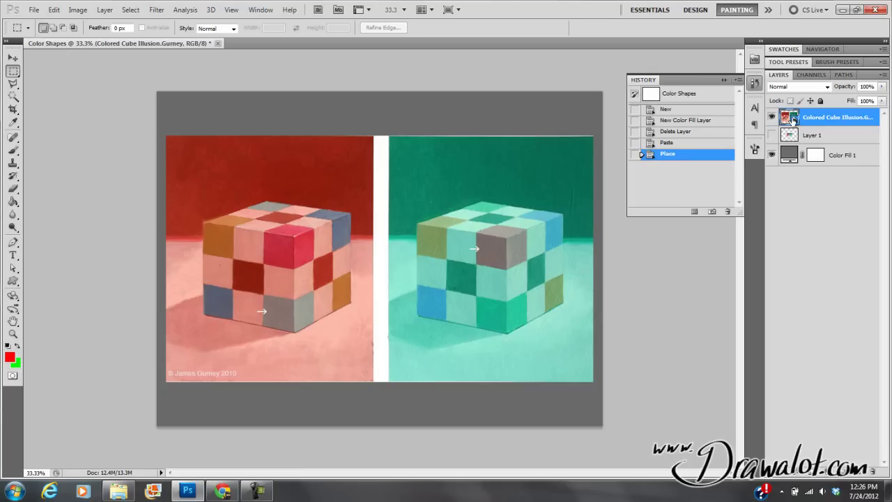
# - Rename the placed image layer "reference" and the hidden pasted layer "reference (pixels)"
pyautogui.doubleClick(828, 120)
pyautogui.write('reference')
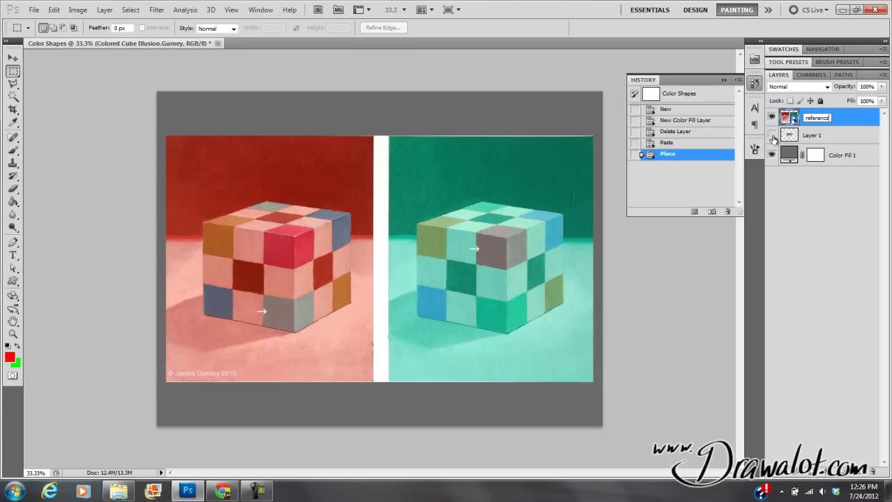
pyautogui.press('Return')
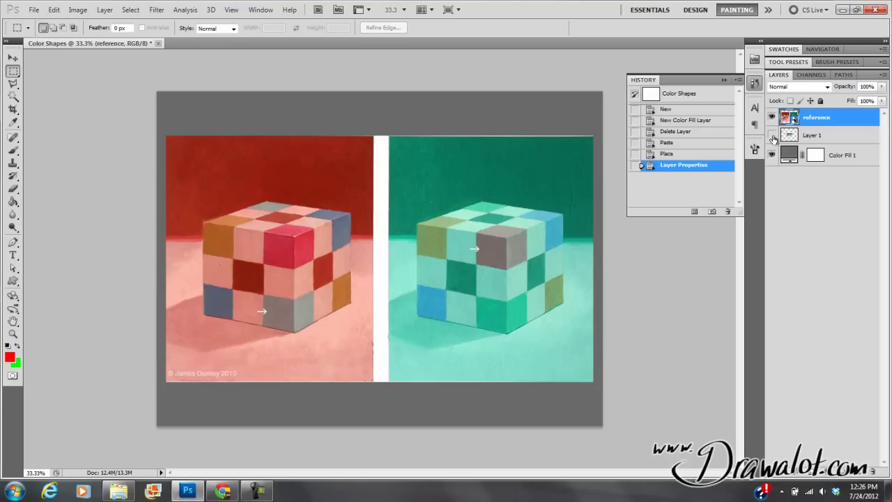
pyautogui.doubleClick(812, 136)
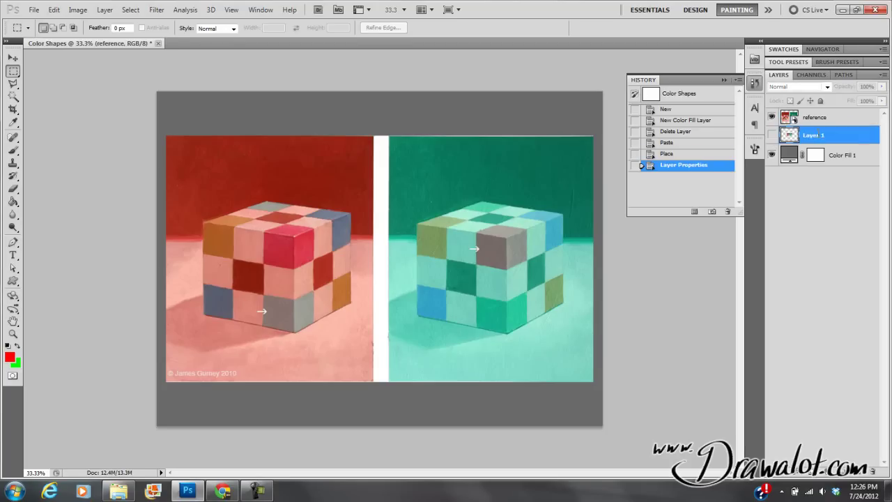
pyautogui.write('ren')
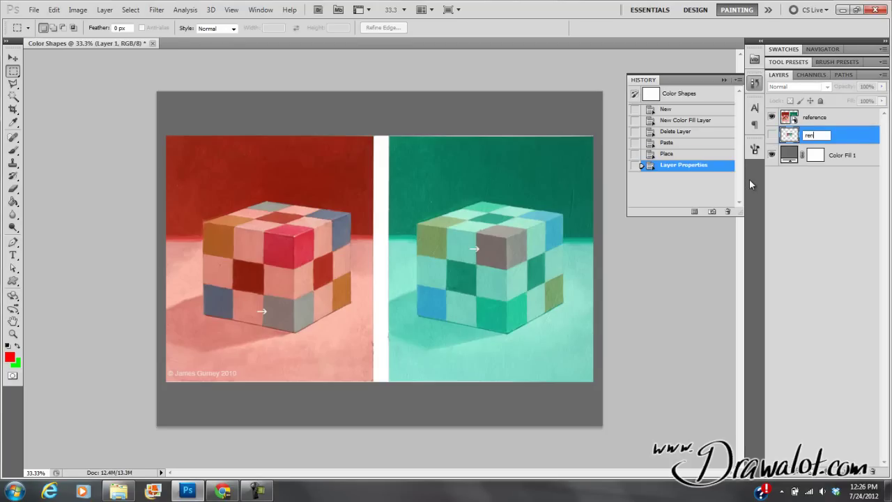
pyautogui.write('ference (pixels)')
pyautogui.press('Return')
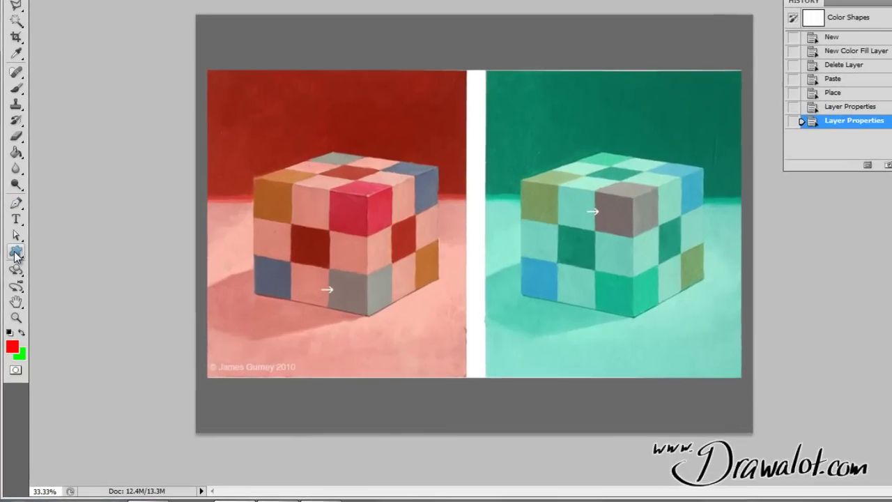
# - Draw a large red square shape layer with the Rectangle tool, directly beneath the reference layer
pyautogui.rightClick(16, 254)
pyautogui.click(56, 254)
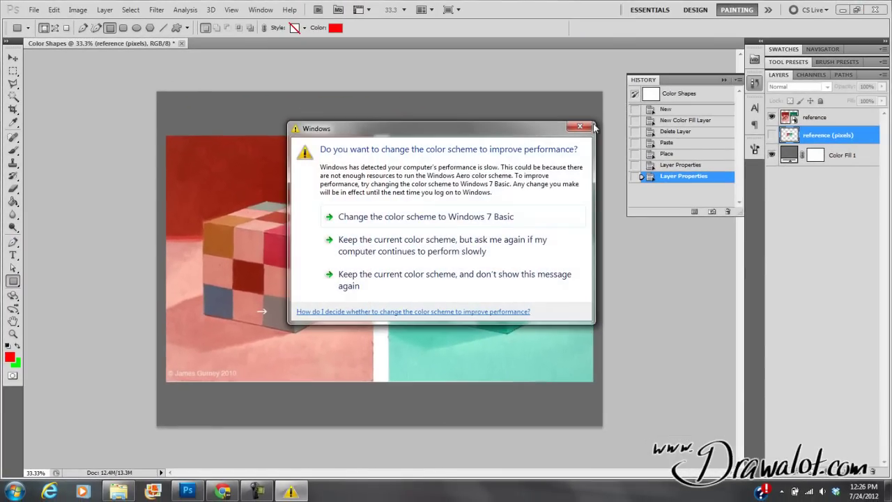
pyautogui.click(579, 126)
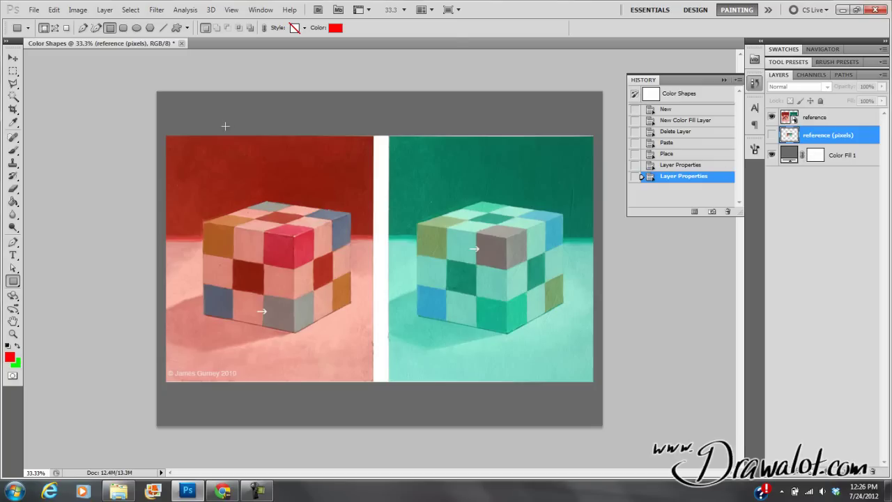
pyautogui.moveTo(210, 121); pyautogui.dragTo(620, 351)
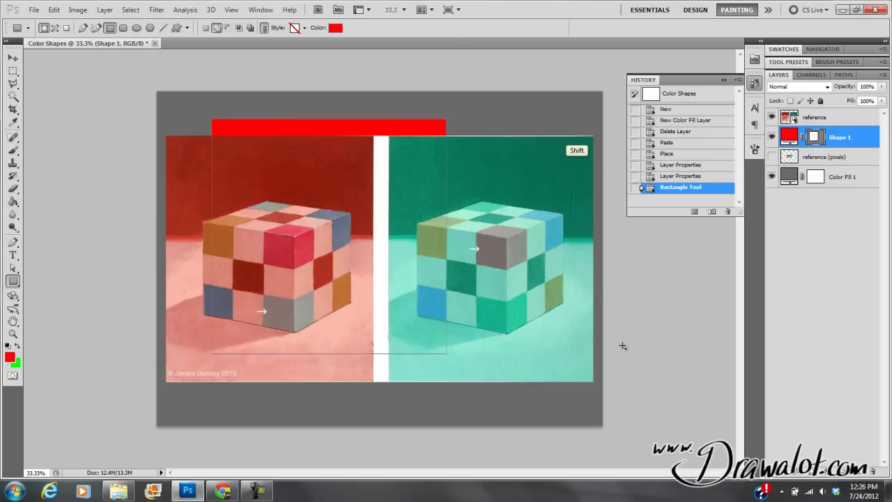
# - Change the fill color of the large red square shape layer to white (#ffffff)
pyautogui.doubleClick(788, 139)
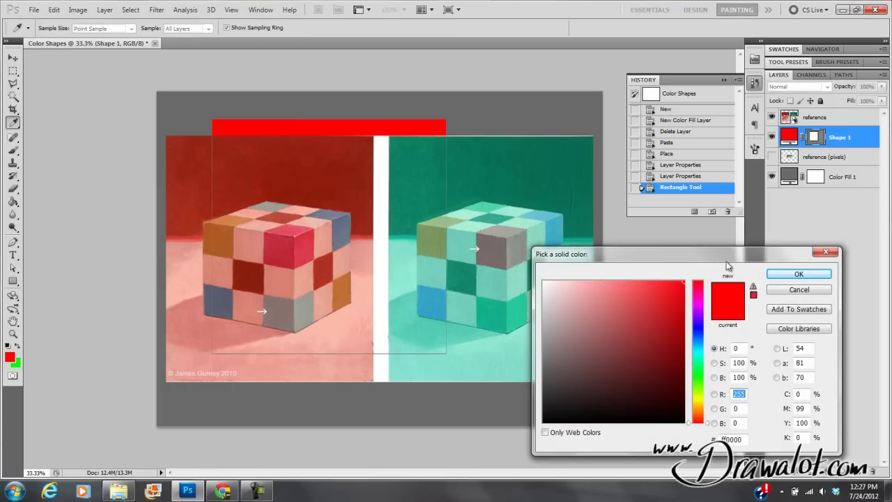
pyautogui.moveTo(578, 321); pyautogui.dragTo(542, 280)
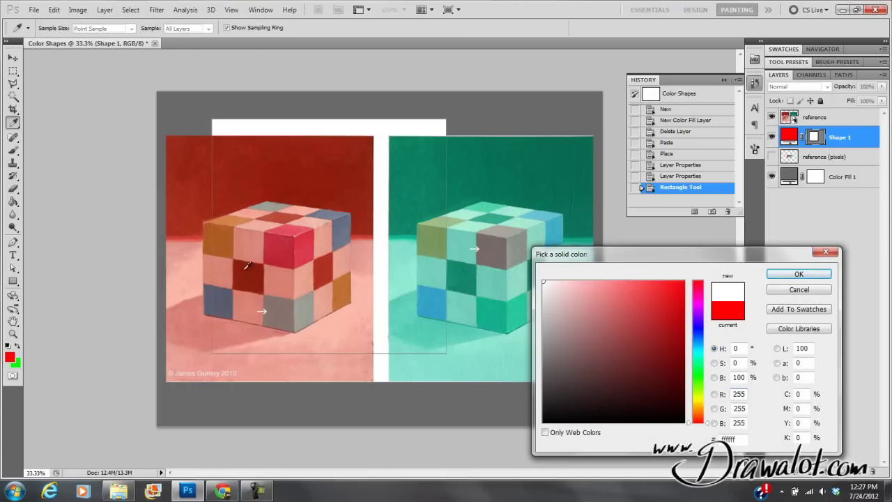
pyautogui.click(781, 274)
# - Move the white square's layer above the reference layer and rename it "base"
pyautogui.moveTo(785, 138); pyautogui.dragTo(787, 118)
pyautogui.doubleClick(839, 121)
pyautogui.write('bas')
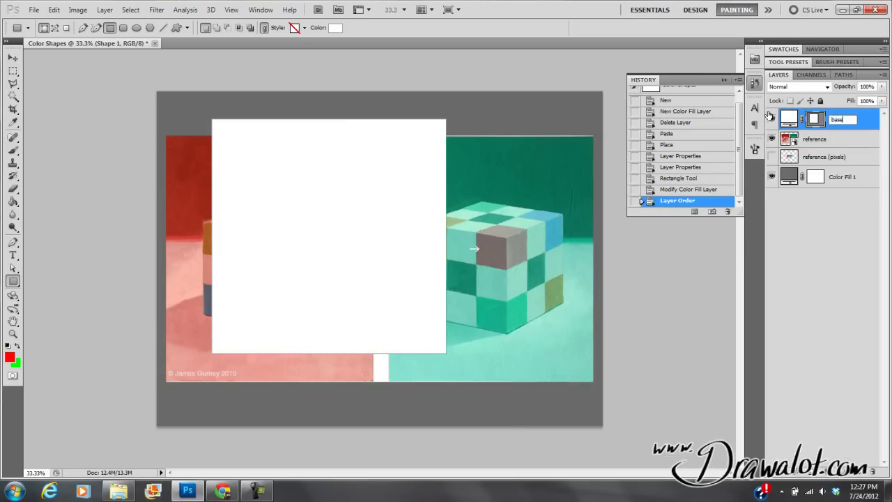
pyautogui.write('e')
pyautogui.press('Return')
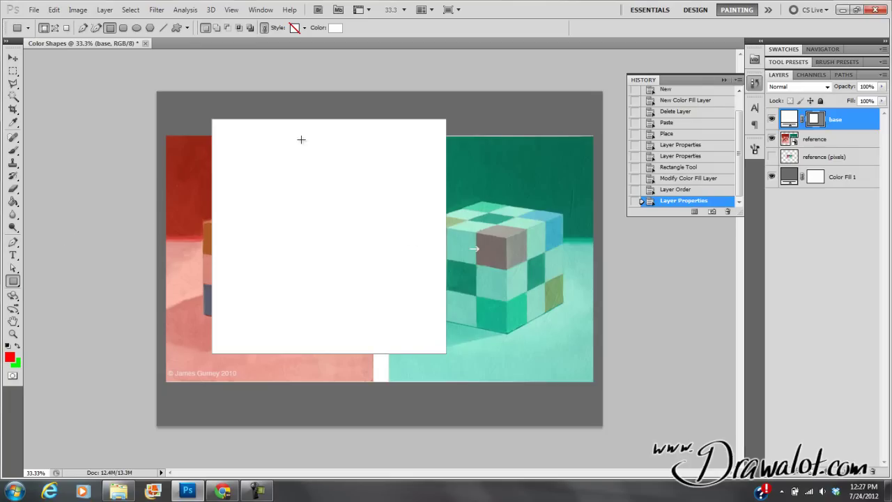
# - Set the foreground color to a fully saturated yellow-orange, #ffcc00
pyautogui.click(9, 358)
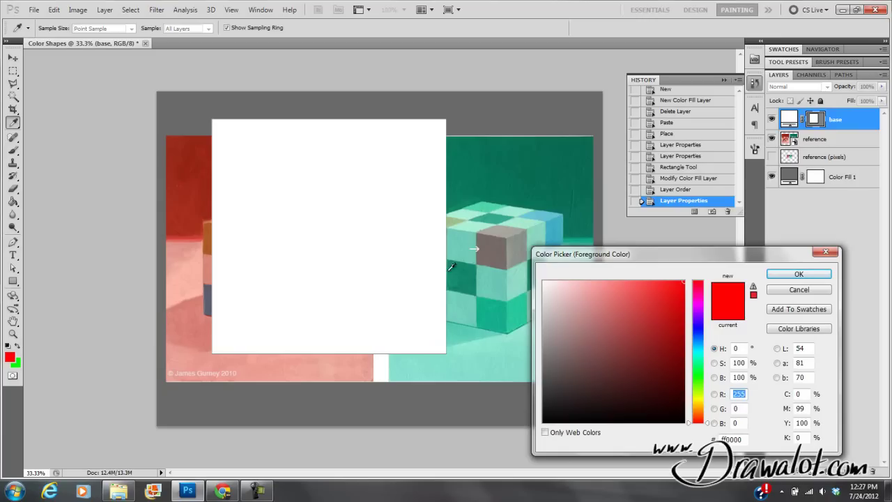
pyautogui.moveTo(703, 411); pyautogui.dragTo(697, 397)
pyautogui.click(776, 270)
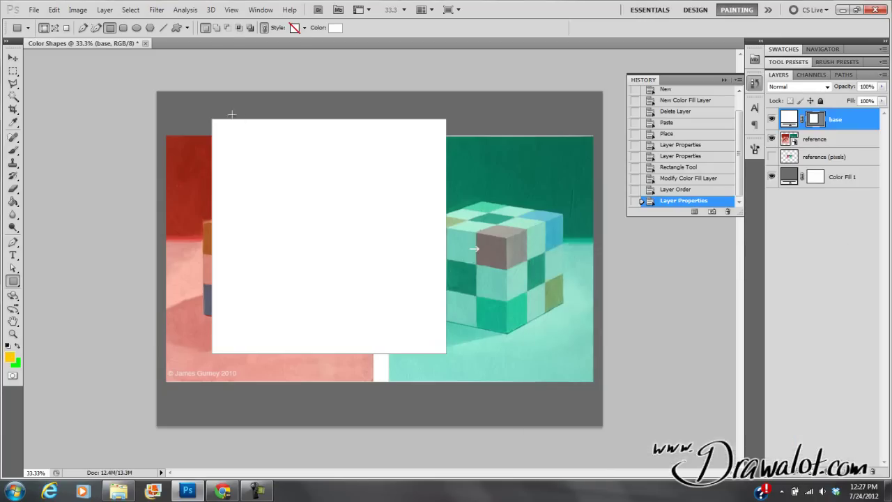
# - Draw a small square in the base shape's upper-left corner and try #ffcc00 as that layer's fill color
pyautogui.press('shift')
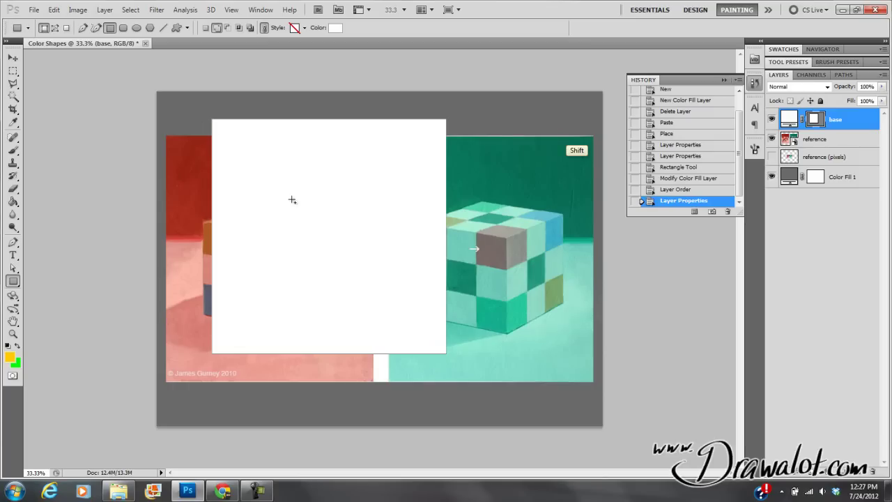
pyautogui.moveTo(294, 201); pyautogui.dragTo(216, 121)
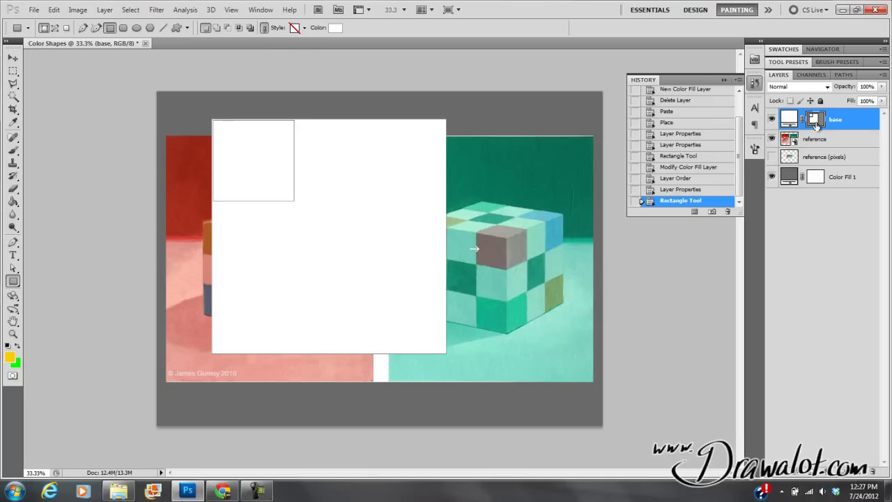
pyautogui.doubleClick(788, 119)
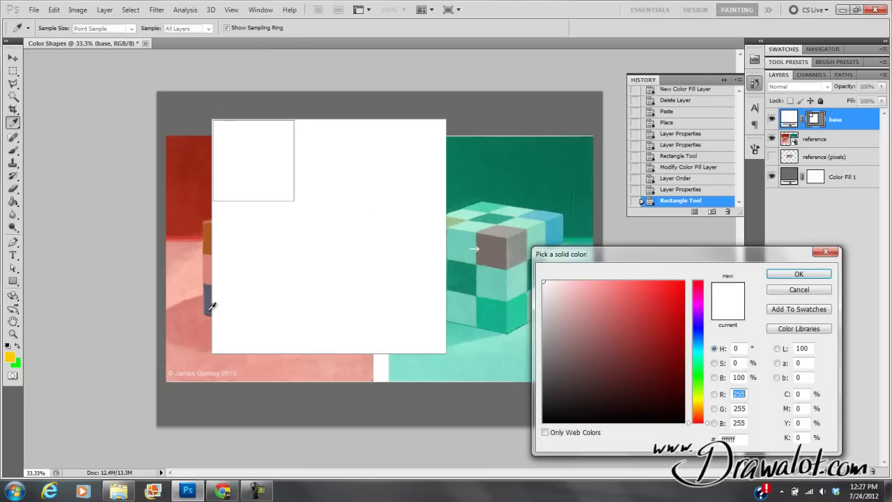
pyautogui.click(12, 357)
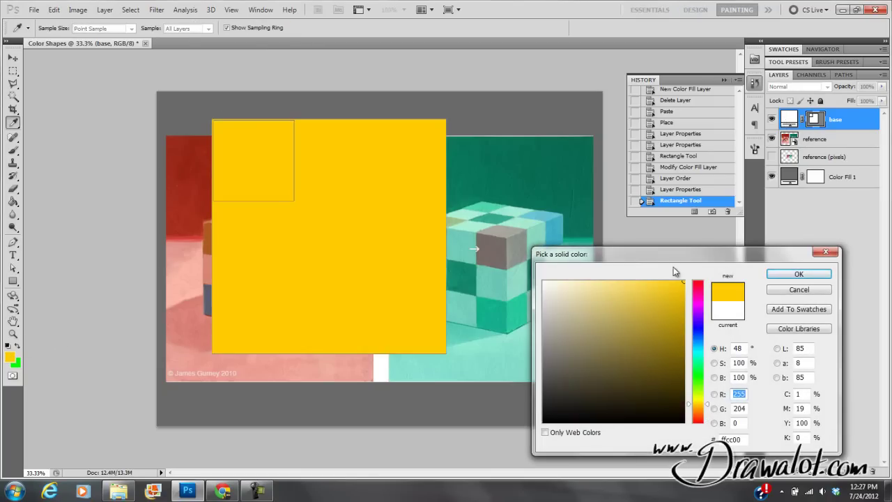
pyautogui.click(795, 290)
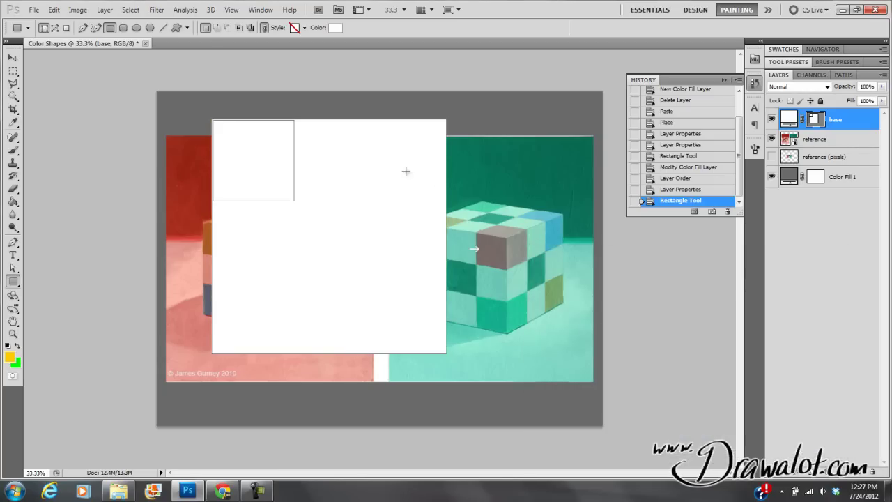
# - Select the small square's path with the Path Selection tool and cut it out of the base layer's vector mask
pyautogui.click(819, 120)
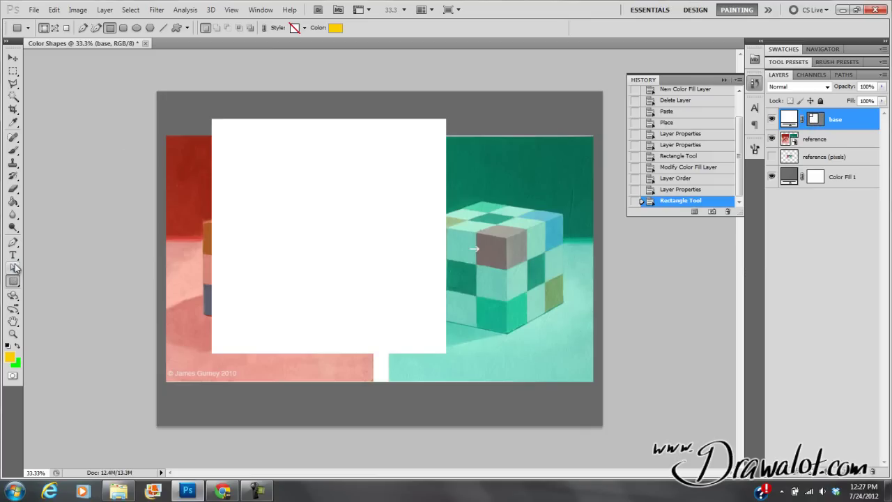
pyautogui.moveTo(14, 270); pyautogui.dragTo(43, 264)
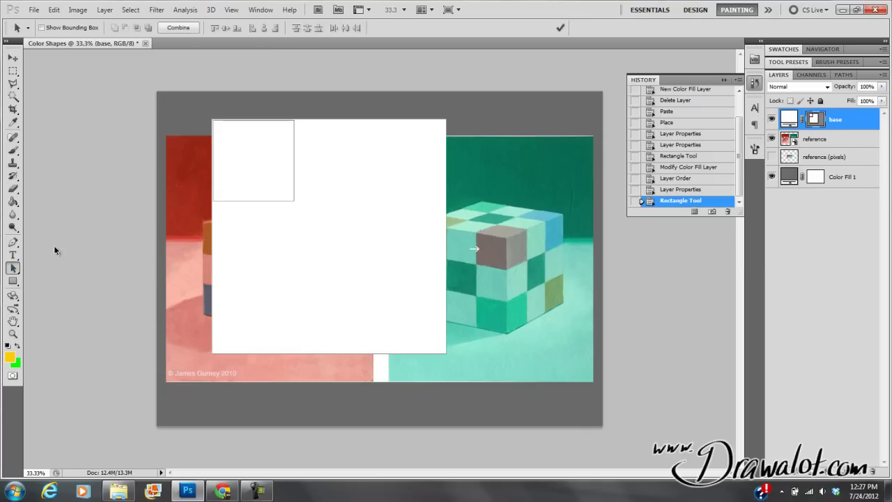
pyautogui.click(294, 160)
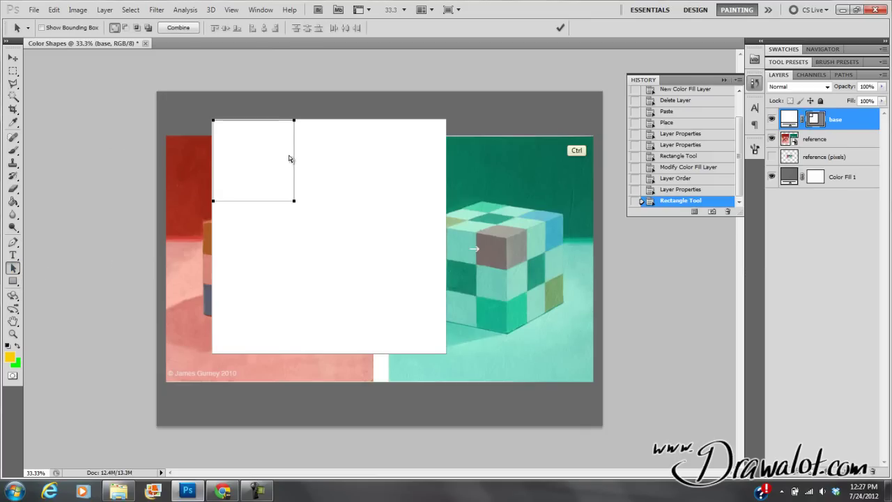
pyautogui.hotkey('ctrl', 'x')
pyautogui.click(54, 10)
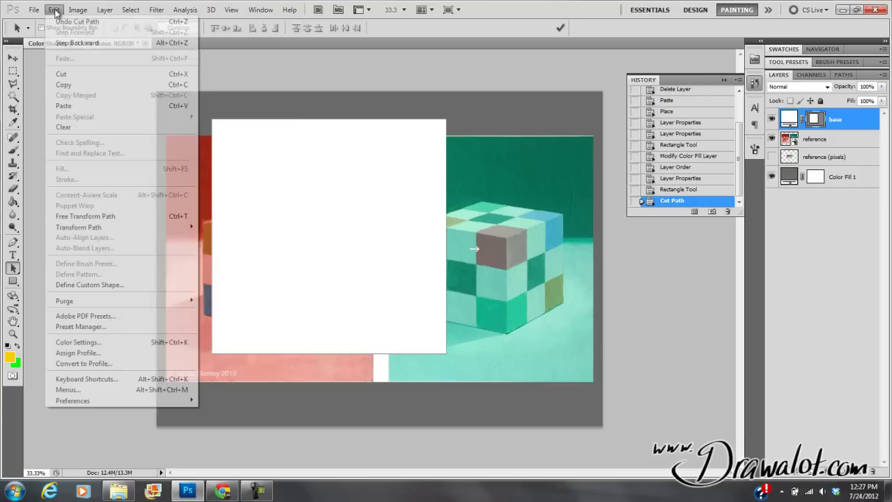
pyautogui.click(53, 10)
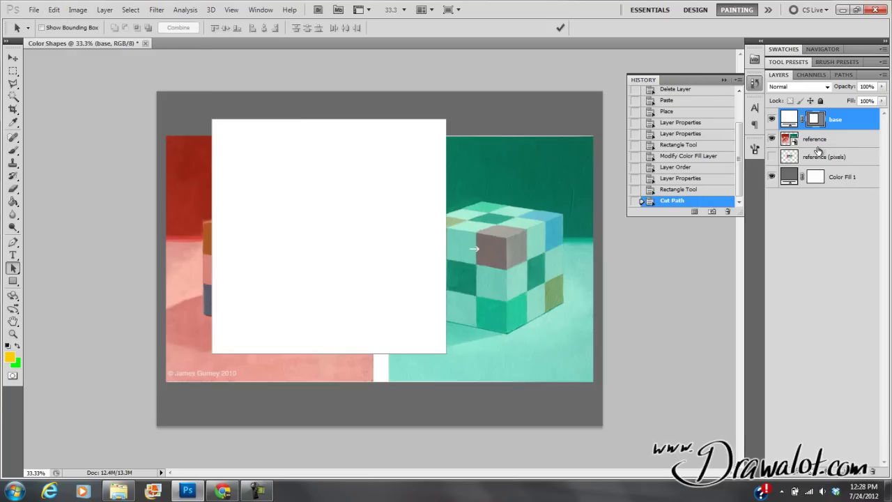
# - Add a solid color fill layer in #ffcc00 above the base layer
pyautogui.click(105, 10)
pyautogui.moveTo(145, 98)
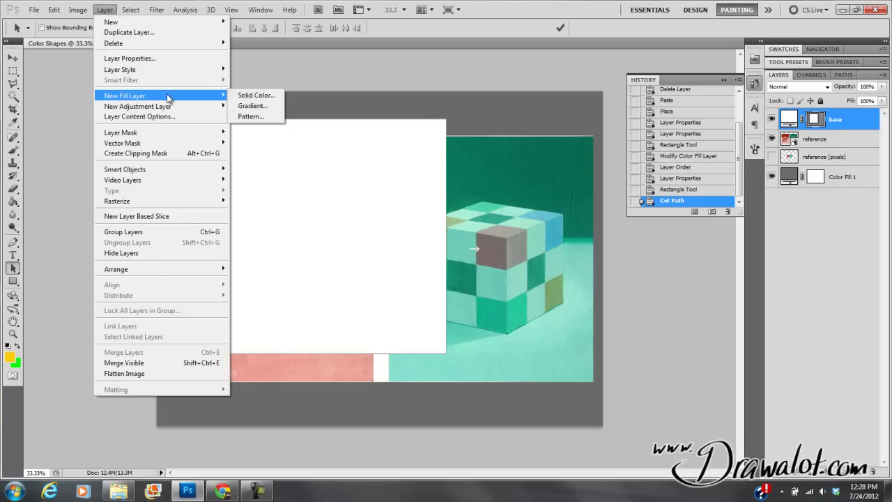
pyautogui.click(240, 95)
pyautogui.click(527, 157)
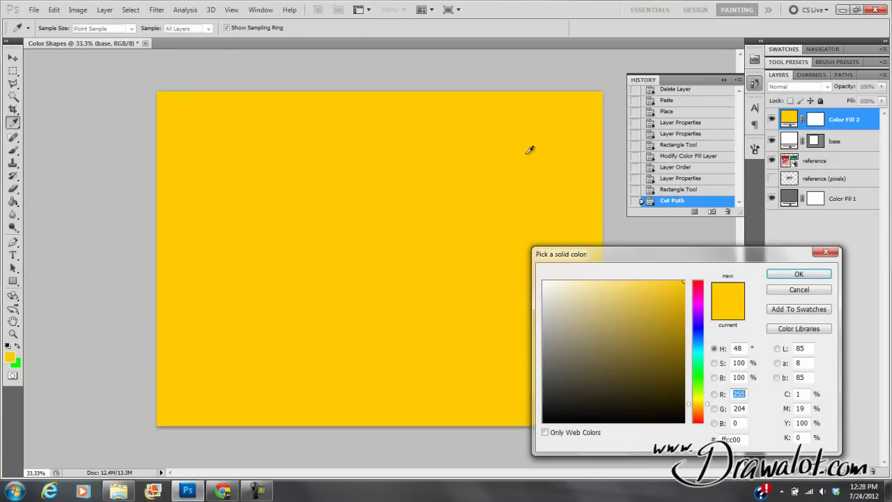
pyautogui.click(800, 275)
# - Paste the cut square path, apply it as the yellow fill layer's vector mask from the current path, and delete that layer
pyautogui.press('ctrl')
pyautogui.hotkey('ctrl', 'v')
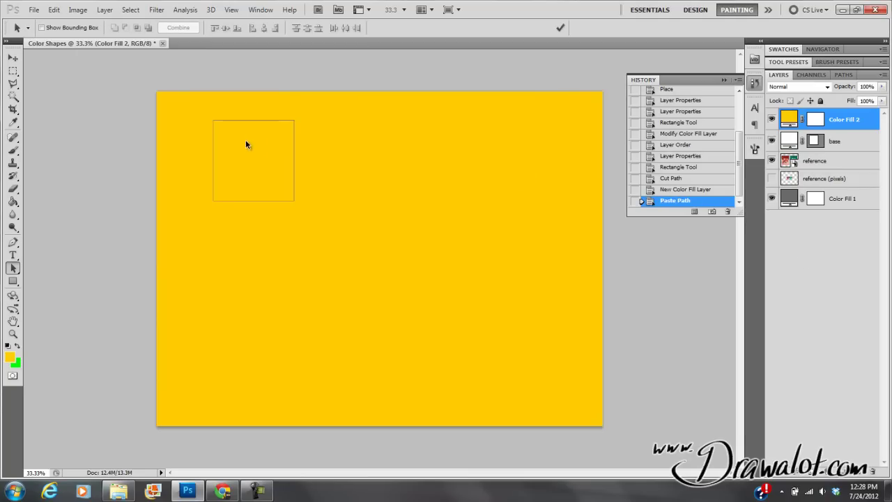
pyautogui.click(265, 120)
pyautogui.click(105, 11)
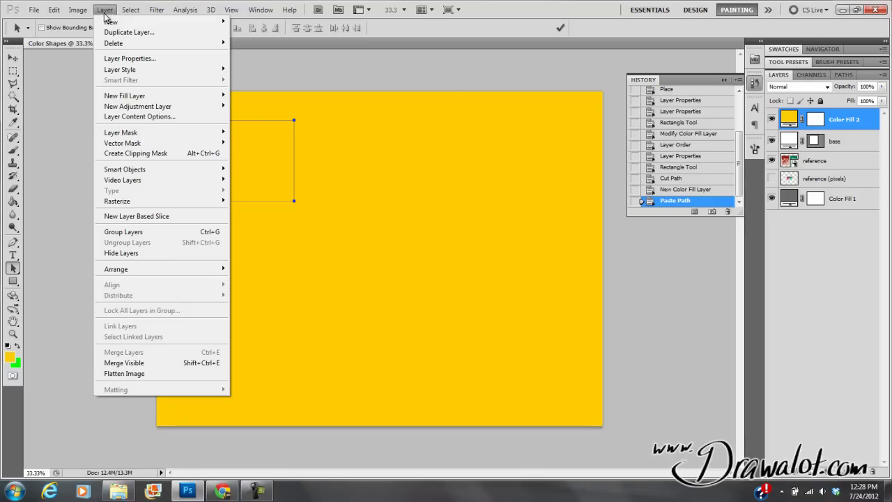
pyautogui.moveTo(126, 145)
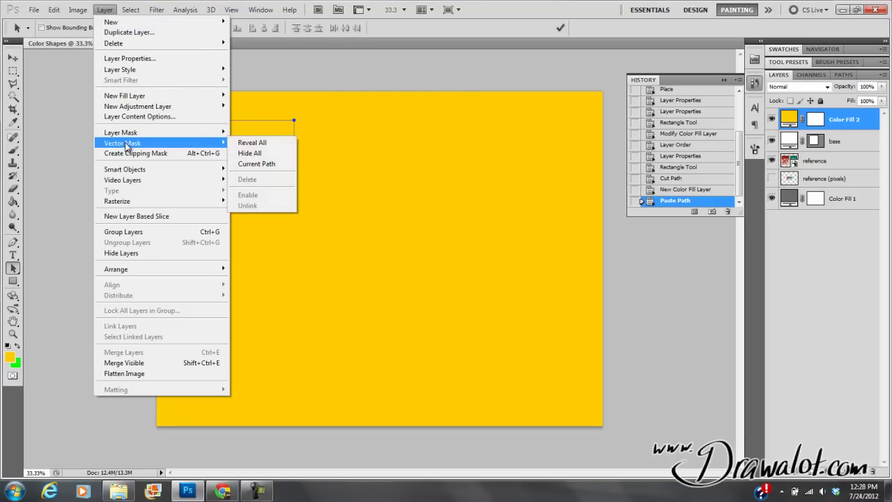
pyautogui.click(244, 164)
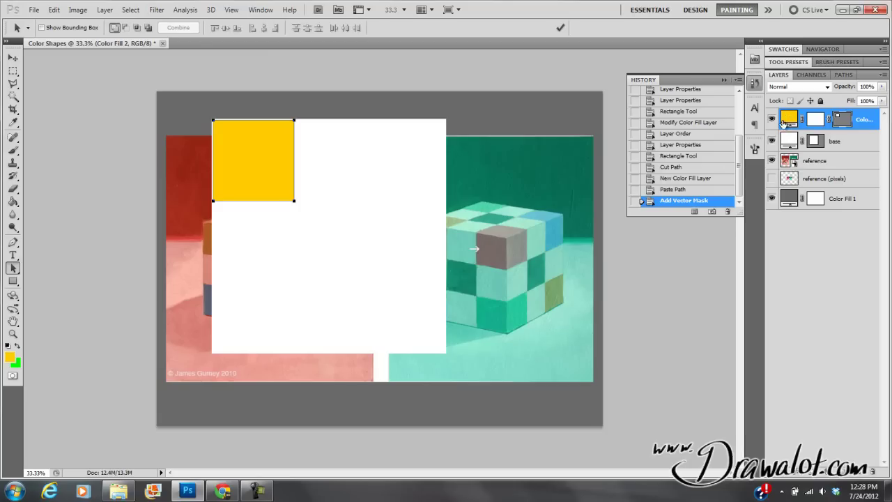
pyautogui.moveTo(791, 126); pyautogui.dragTo(871, 474)
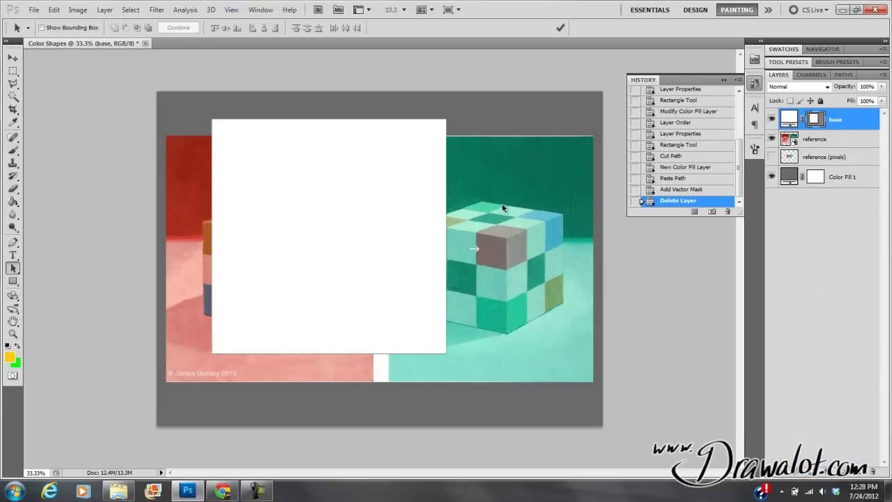
# - Draw a small square on a new shape layer in the base's upper-left corner and fill it with yellow, RGB 255, 228, 0
pyautogui.click(13, 281)
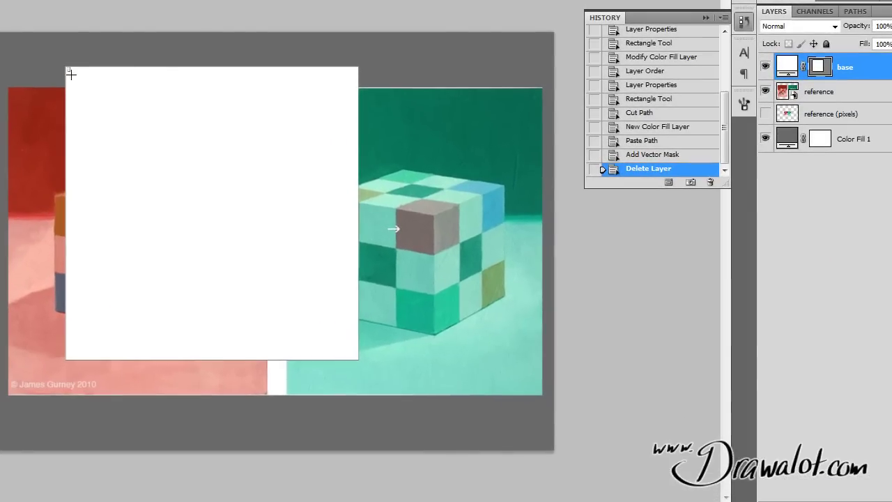
pyautogui.moveTo(122, 87); pyautogui.dragTo(202, 175)
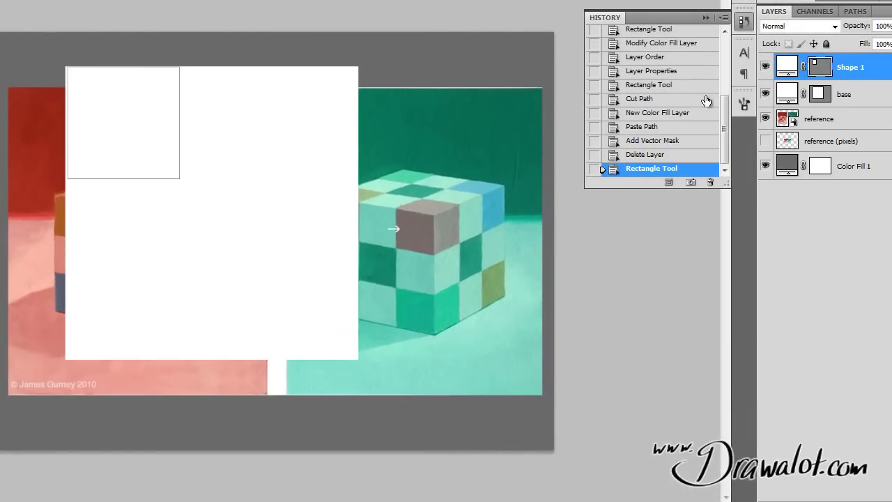
pyautogui.doubleClick(787, 66)
pyautogui.moveTo(680, 427); pyautogui.dragTo(675, 419)
pyautogui.moveTo(627, 288); pyautogui.dragTo(733, 251)
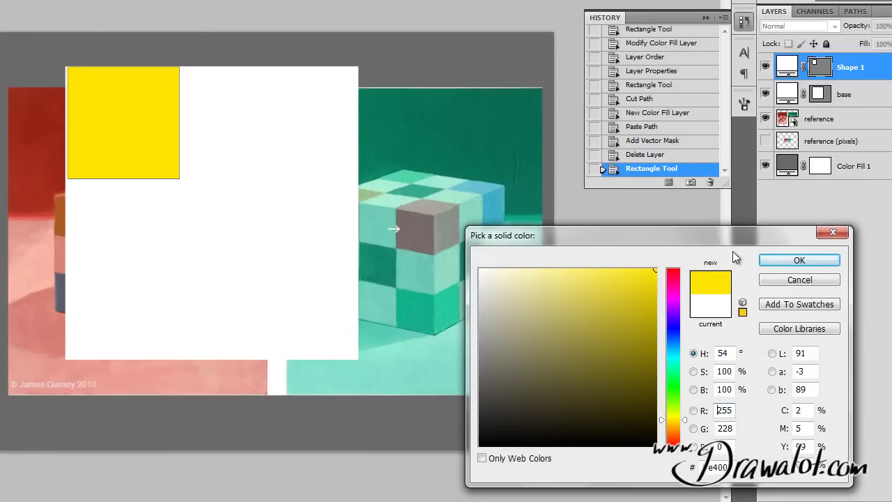
pyautogui.click(794, 262)
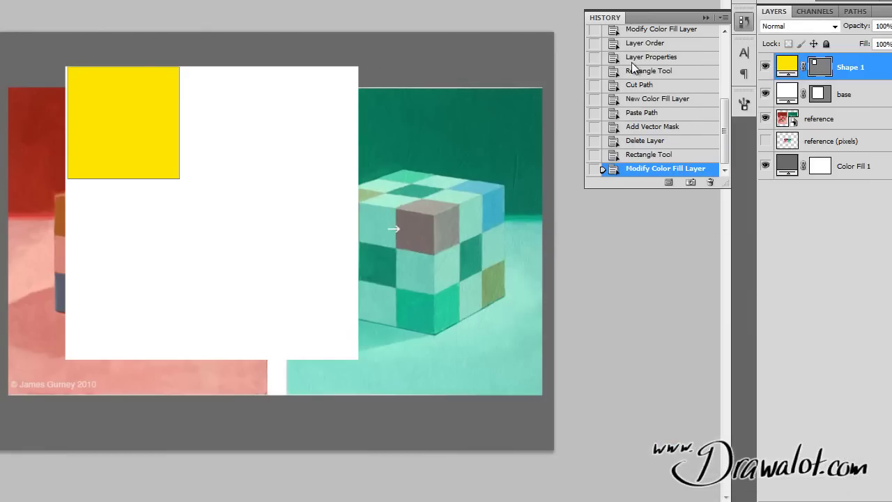
# - Group the yellow square and base layers into a group named "squares", and toggle the group's visibility off and on
pyautogui.keyDown('shift'); pyautogui.click(789, 92); pyautogui.keyUp('shift')
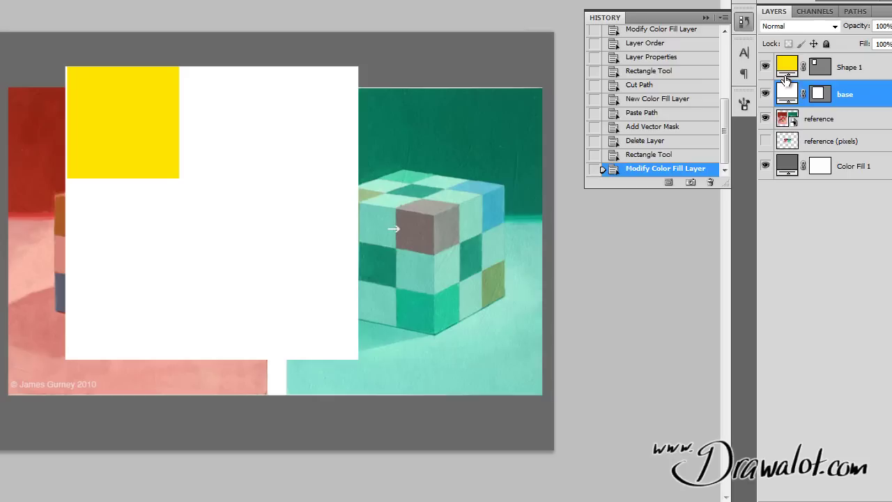
pyautogui.moveTo(848, 130); pyautogui.dragTo(850, 472)
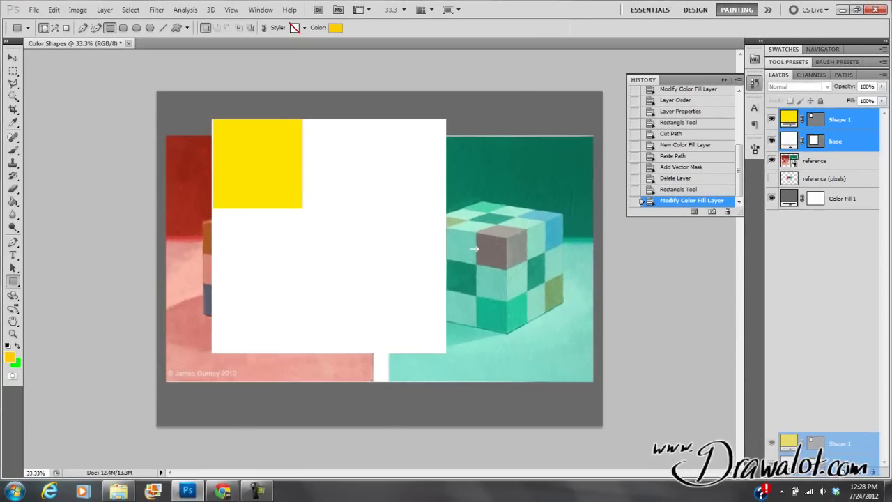
pyautogui.doubleClick(819, 115)
pyautogui.write('squares')
pyautogui.press('Return')
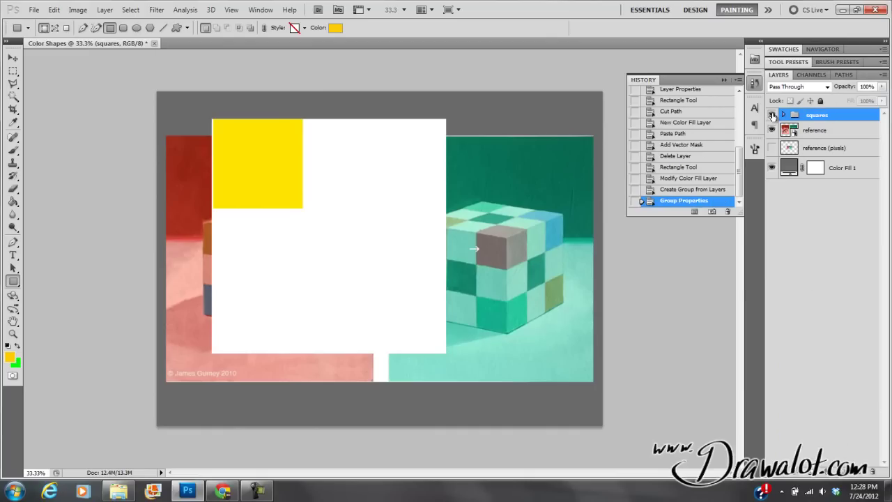
pyautogui.click(772, 115)
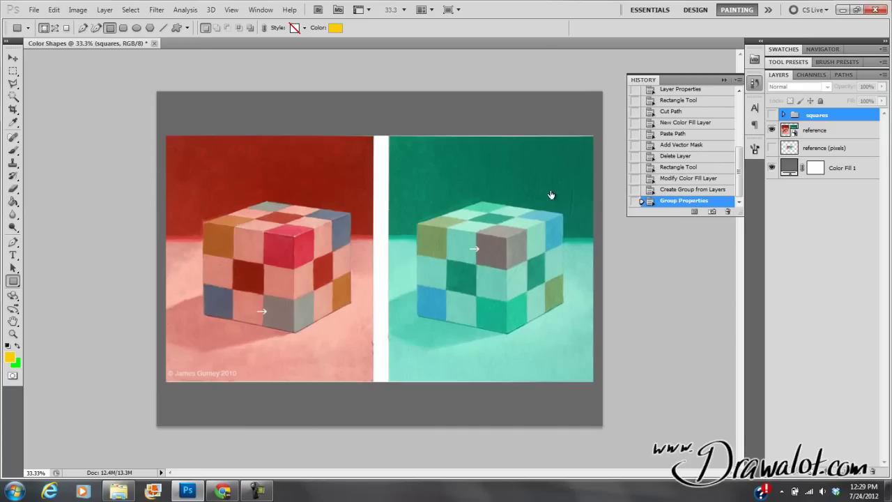
pyautogui.click(771, 115)
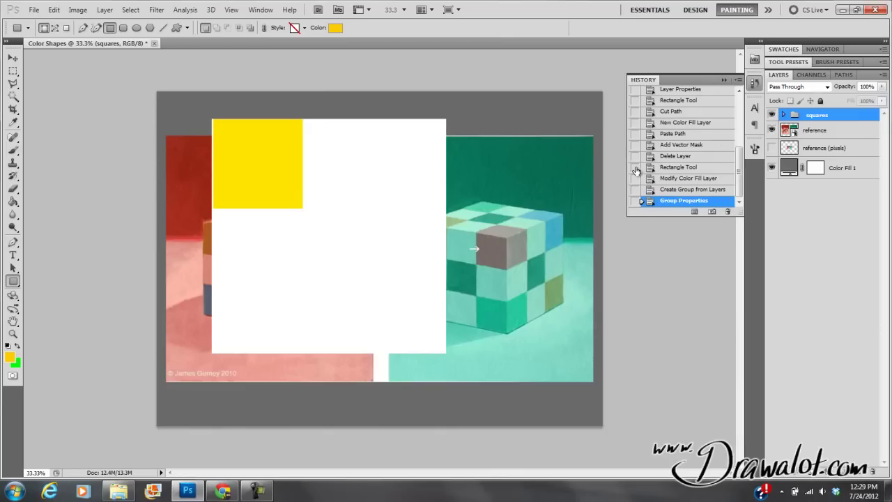
# - Duplicate the yellow square layer inside the squares group with the Move tool, placing the copy straight across in the base's upper-right corner
pyautogui.click(784, 114)
pyautogui.click(800, 133)
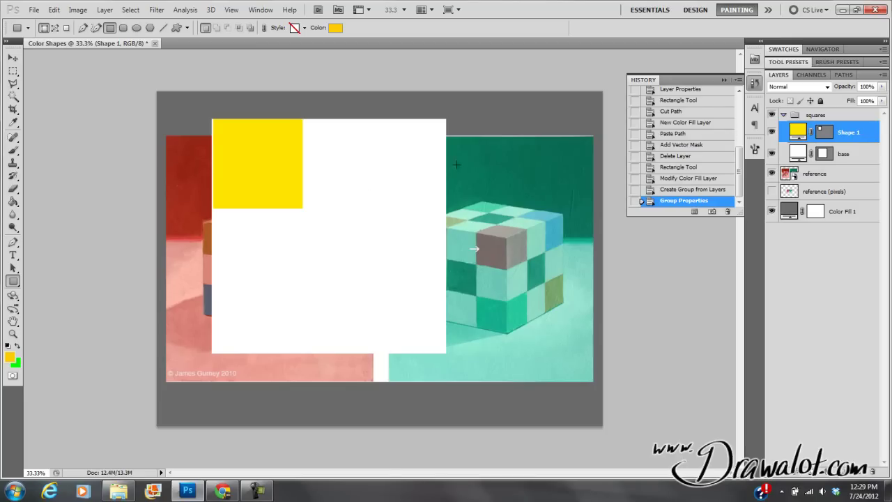
pyautogui.click(13, 59)
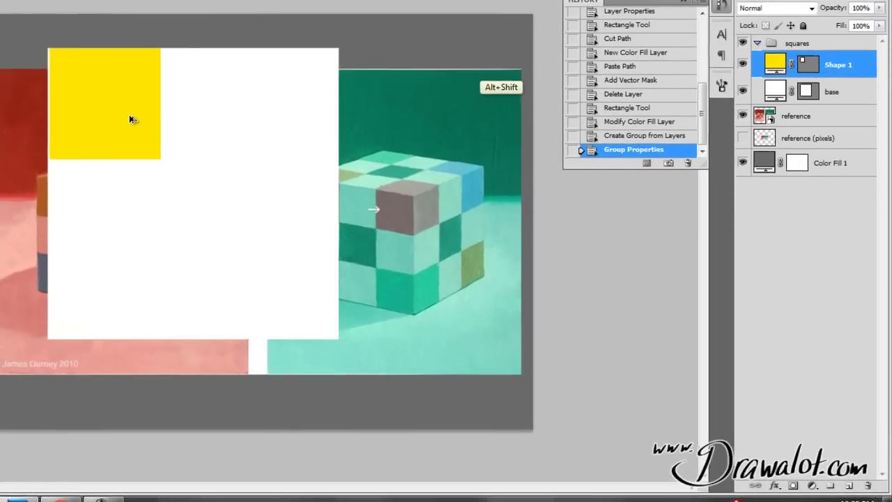
pyautogui.moveTo(277, 167); pyautogui.dragTo(313, 176)
pyautogui.moveTo(170, 121); pyautogui.dragTo(286, 117)
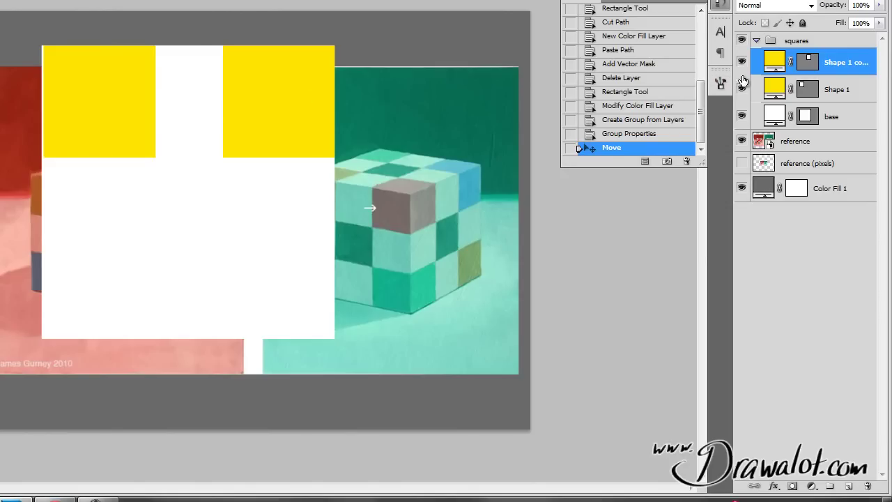
# - Select both yellow square layers and scale them down proportionally with Free Transform, keeping them anchored at the base's upper-left corner
pyautogui.press('shift')
pyautogui.keyDown('shift'); pyautogui.click(776, 89); pyautogui.keyUp('shift')
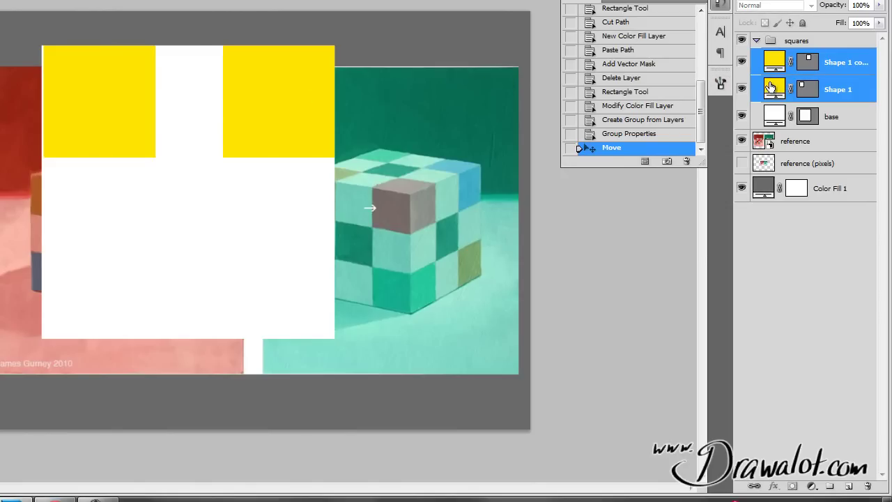
pyautogui.press('ctrl')
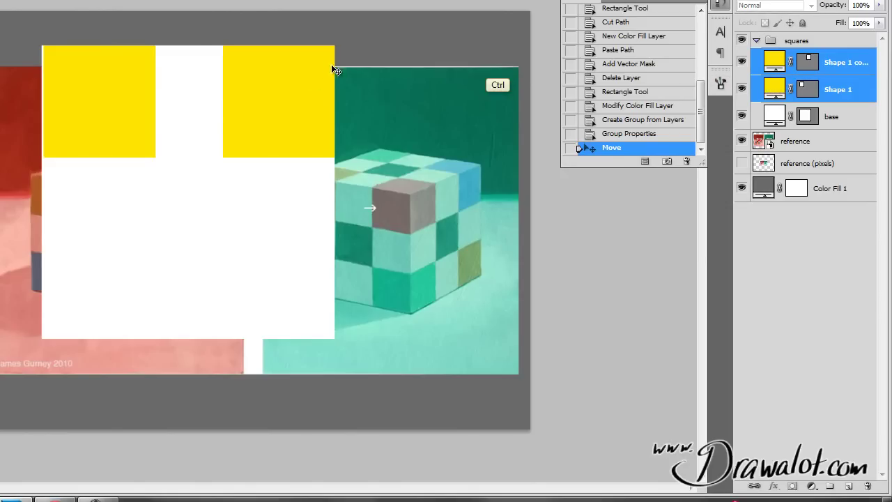
pyautogui.hotkey('ctrl', 't')
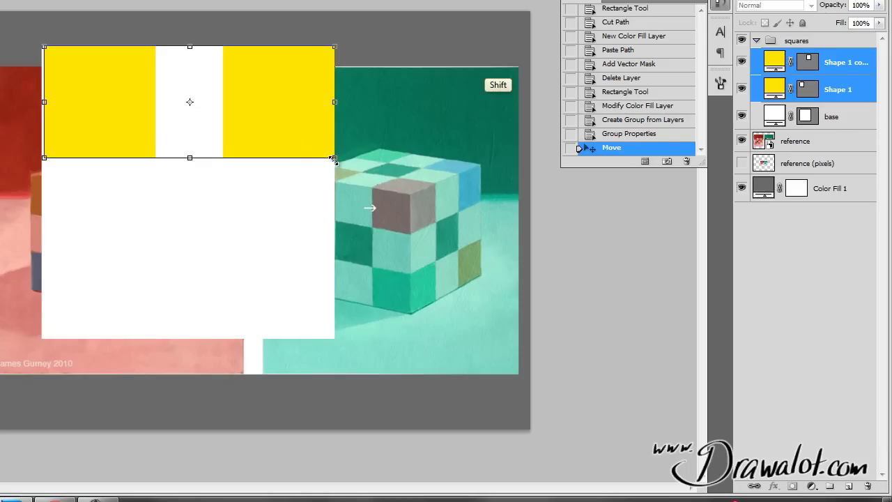
pyautogui.hotkey('alt', 'e')
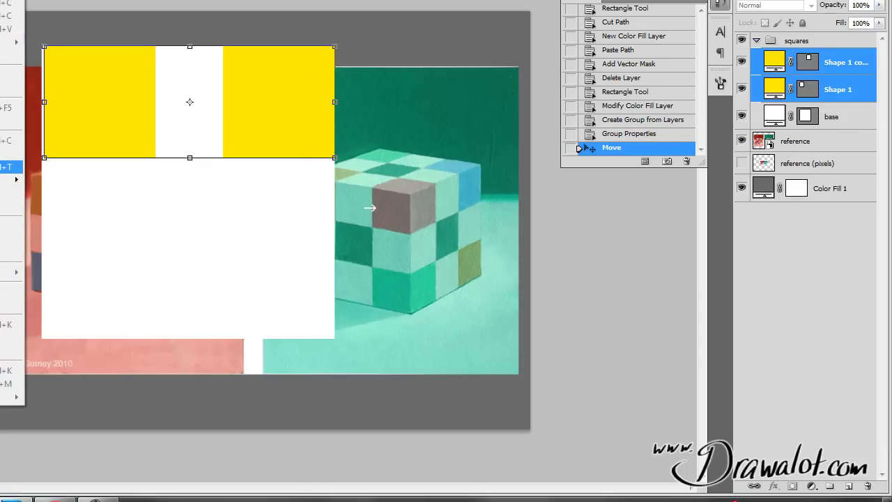
pyautogui.click(333, 159)
pyautogui.moveTo(333, 158); pyautogui.dragTo(279, 136)
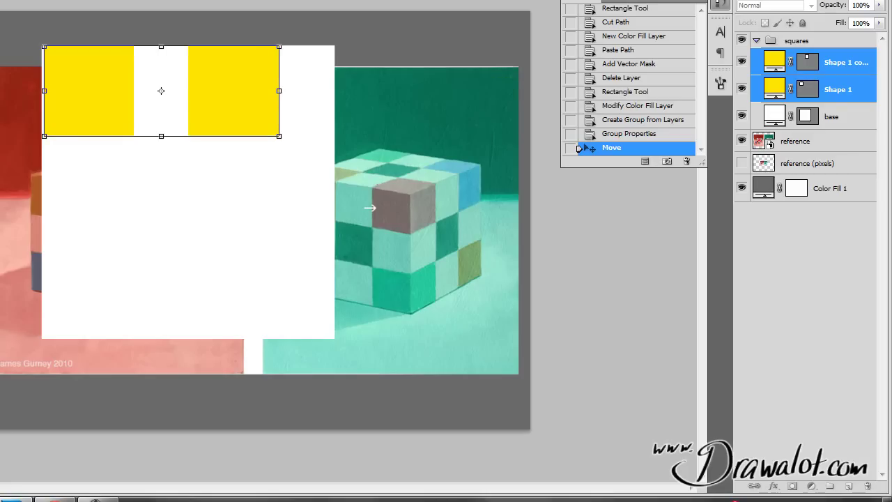
pyautogui.press('Return')
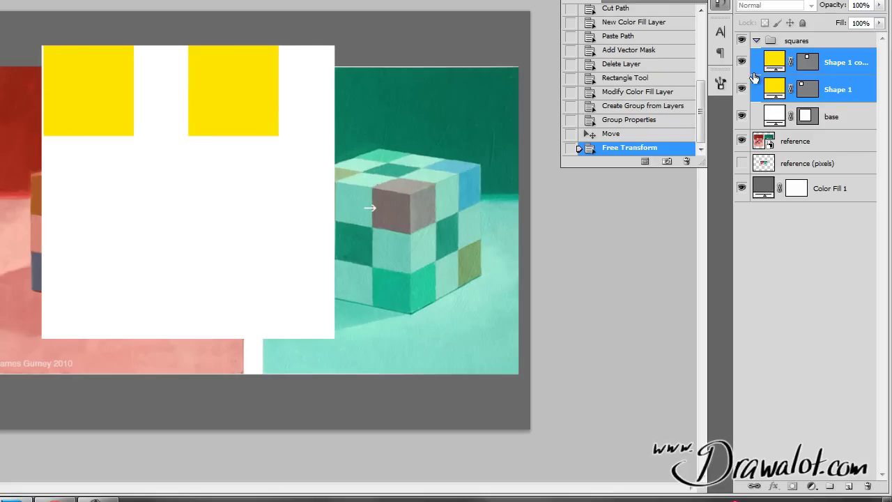
# - Move the first yellow square flush with the base's left edge and shift its copy farther right along the top edge
pyautogui.click(772, 120)
pyautogui.click(773, 95)
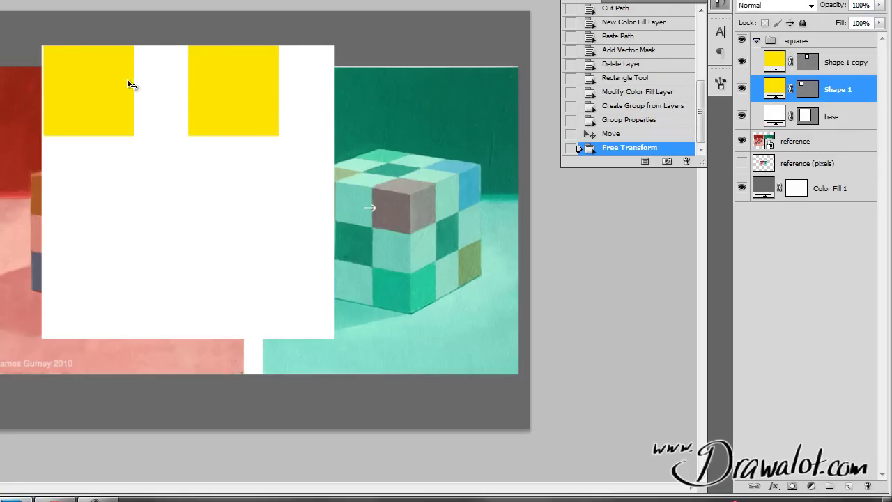
pyautogui.moveTo(222, 99)
pyautogui.mouseDown()
pyautogui.moveTo(247, 97)
pyautogui.moveTo(193, 98)
pyautogui.moveTo(232, 92)
pyautogui.moveTo(221, 91)
pyautogui.mouseUp()
pyautogui.keyDown('shift'); pyautogui.click(191, 70); pyautogui.keyUp('shift')
pyautogui.click(774, 67)
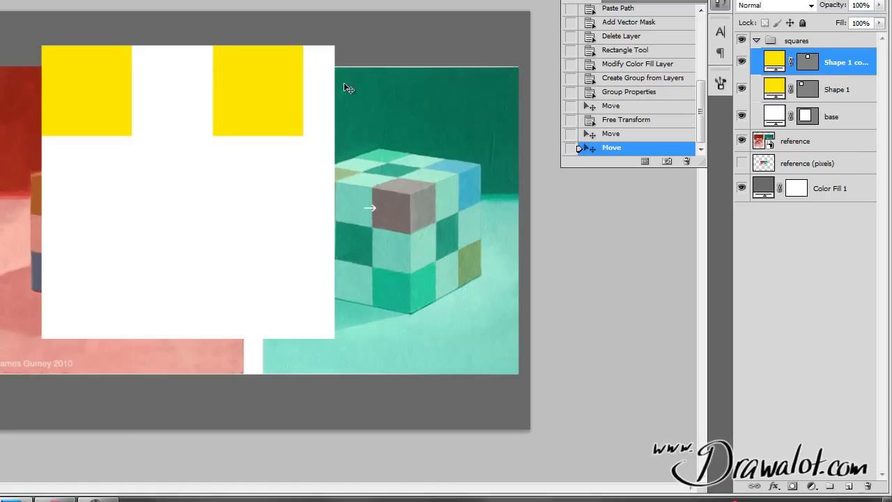
# - Reposition the yellow square copy along the base's top edge so the gap between the squares matches one square's width
pyautogui.click(774, 89)
pyautogui.click(742, 89)
pyautogui.click(741, 90)
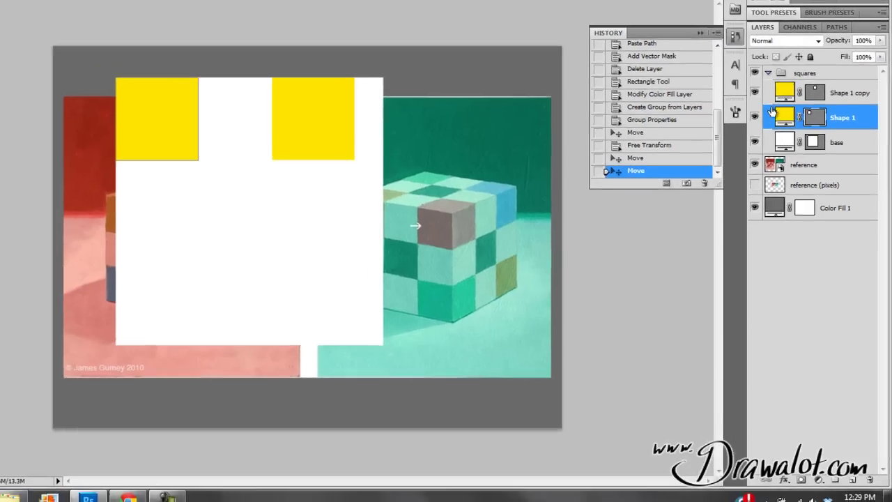
pyautogui.click(784, 92)
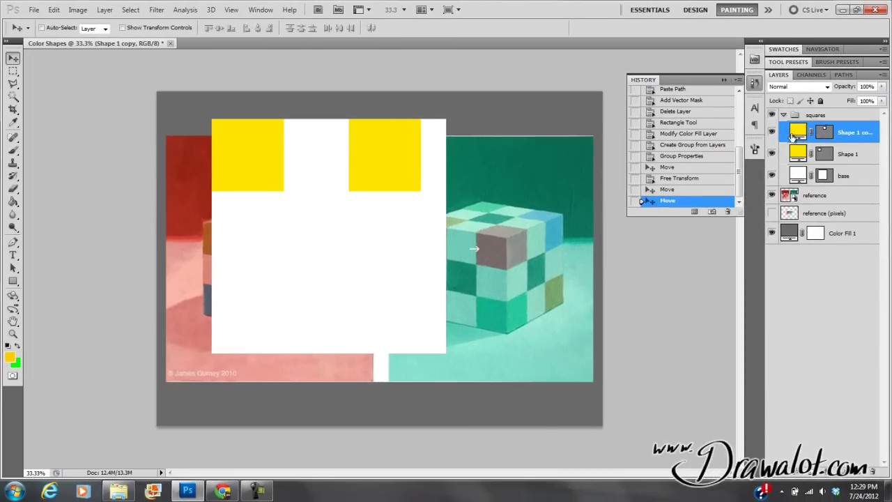
pyautogui.moveTo(312, 131); pyautogui.dragTo(328, 130)
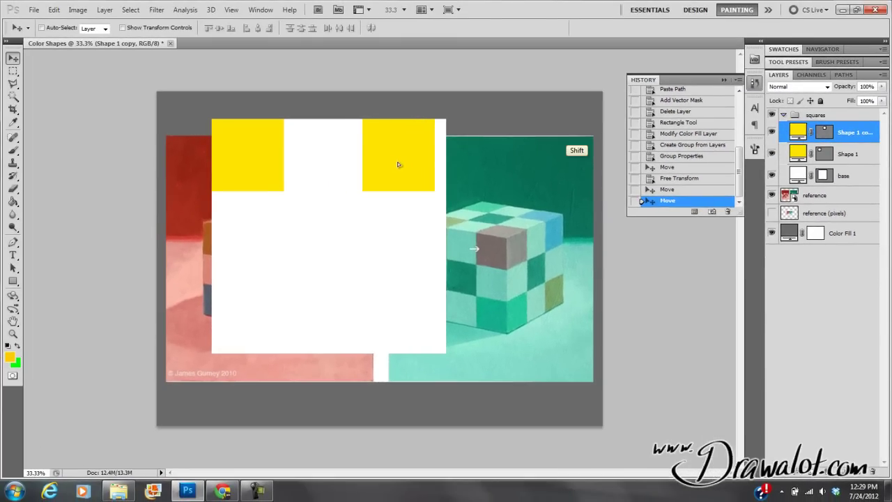
pyautogui.moveTo(398, 165)
pyautogui.mouseDown()
pyautogui.moveTo(375, 165)
pyautogui.moveTo(387, 166)
pyautogui.mouseUp()
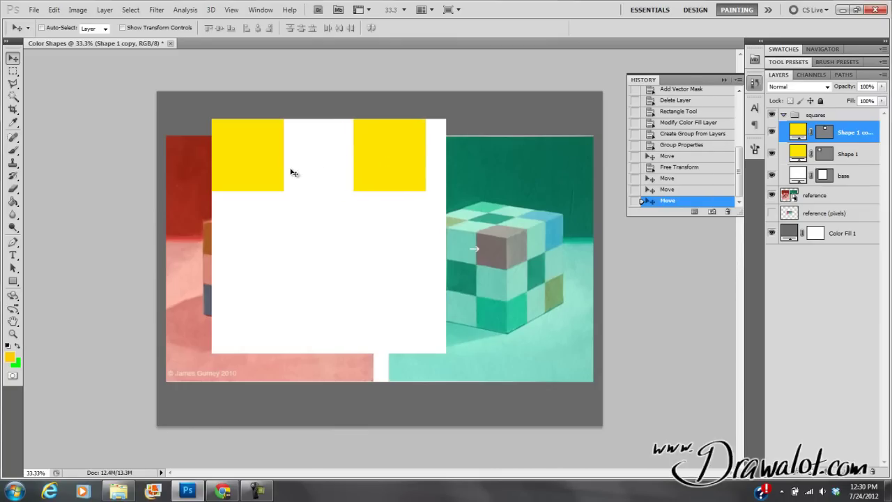
pyautogui.moveTo(388, 165)
pyautogui.mouseDown()
pyautogui.moveTo(380, 163)
pyautogui.moveTo(393, 159)
pyautogui.mouseUp()
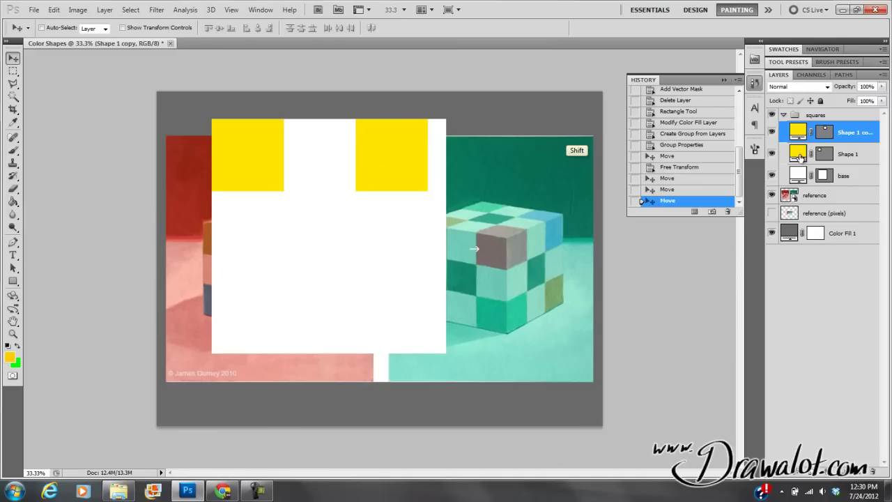
# - Select both yellow square layers and scale them up proportionally with Free Transform until they nearly span the base's width
pyautogui.keyDown('shift'); pyautogui.click(799, 154); pyautogui.keyUp('shift')
pyautogui.hotkey('ctrl', 't')
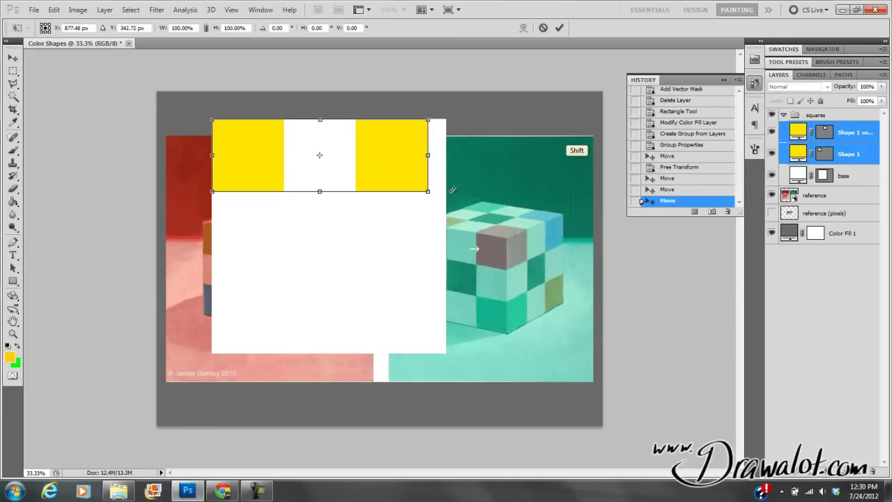
pyautogui.moveTo(429, 192); pyautogui.dragTo(442, 198)
pyautogui.press('Return')
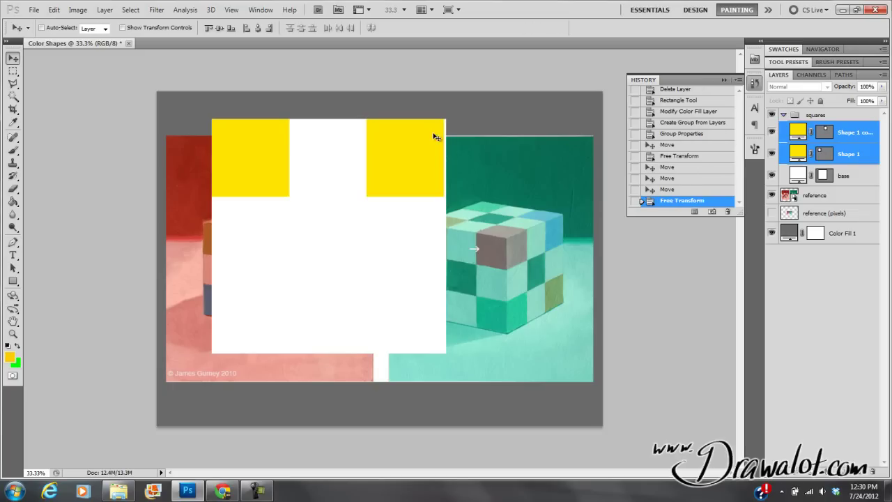
# - Nudge both yellow squares slightly right and down to fit them inside the base's top corners
pyautogui.press('Right')
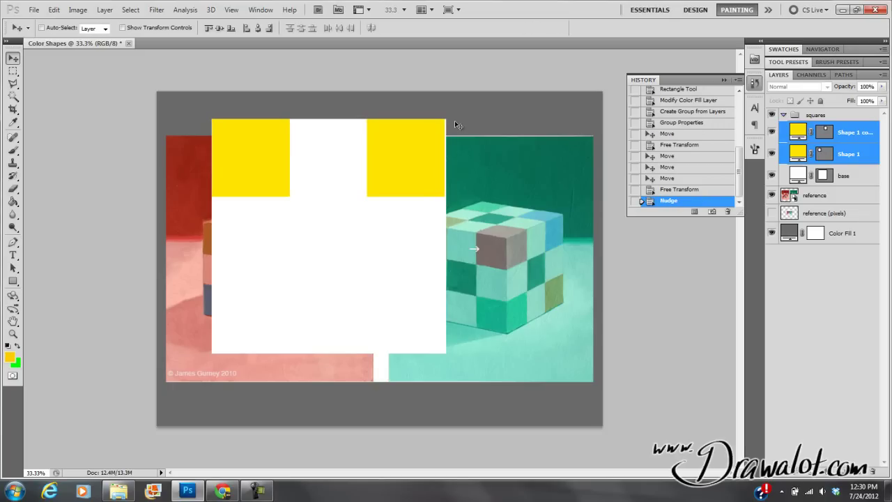
pyautogui.press('Down')
pyautogui.press('Down')
pyautogui.press('Down')
pyautogui.press('Down')
pyautogui.press('Down')
pyautogui.press('Down')
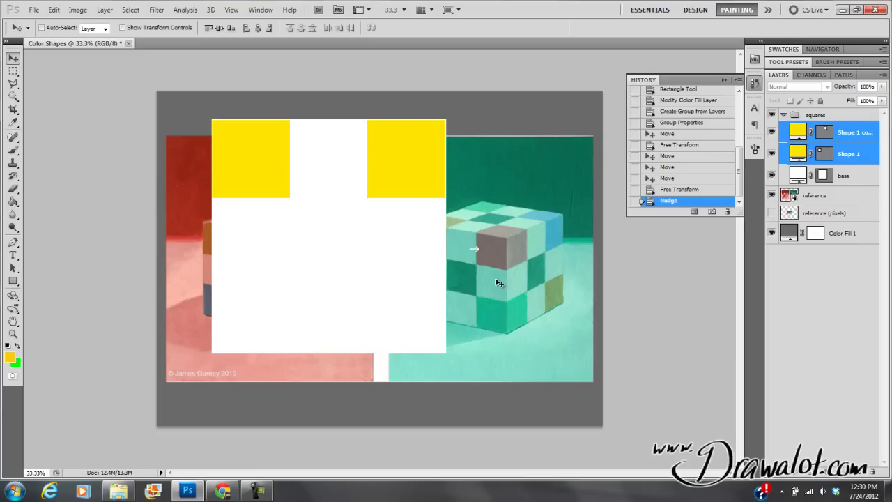
# - Duplicate the upper-right yellow square into the gap between the two squares and recolor the duplicate teal, RGB 12, 177, 196
pyautogui.click(799, 133)
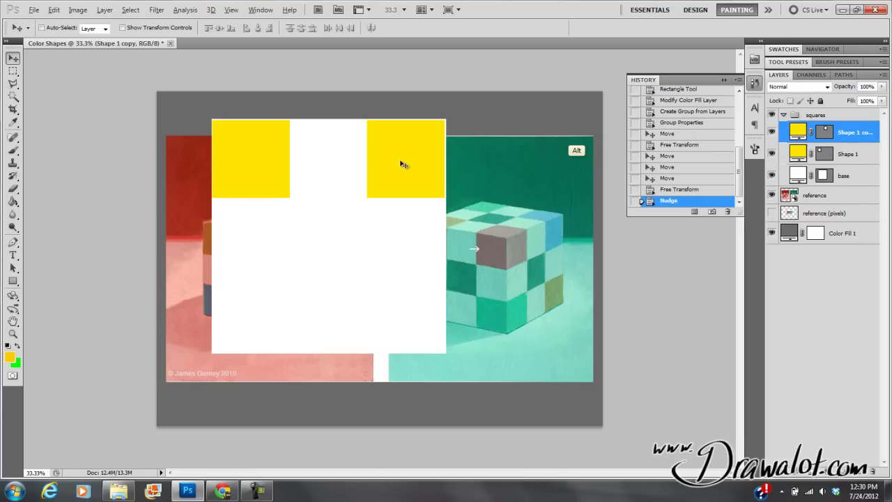
pyautogui.moveTo(399, 168); pyautogui.dragTo(329, 175)
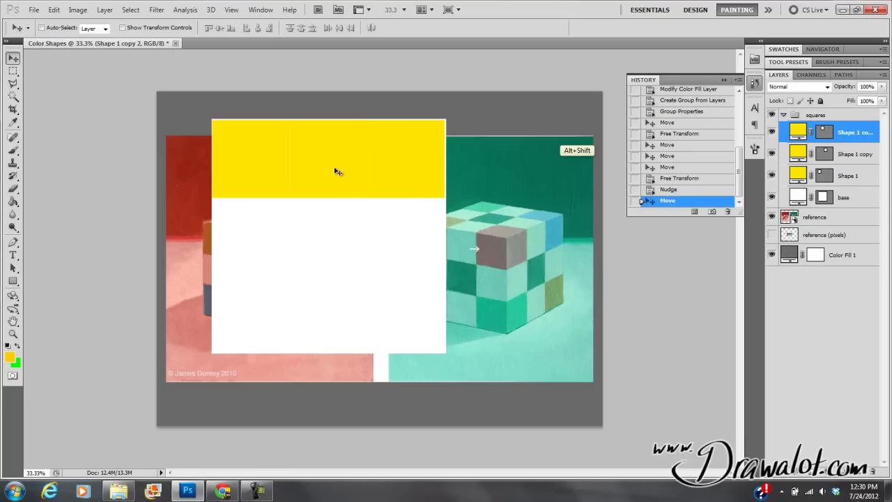
pyautogui.doubleClick(799, 133)
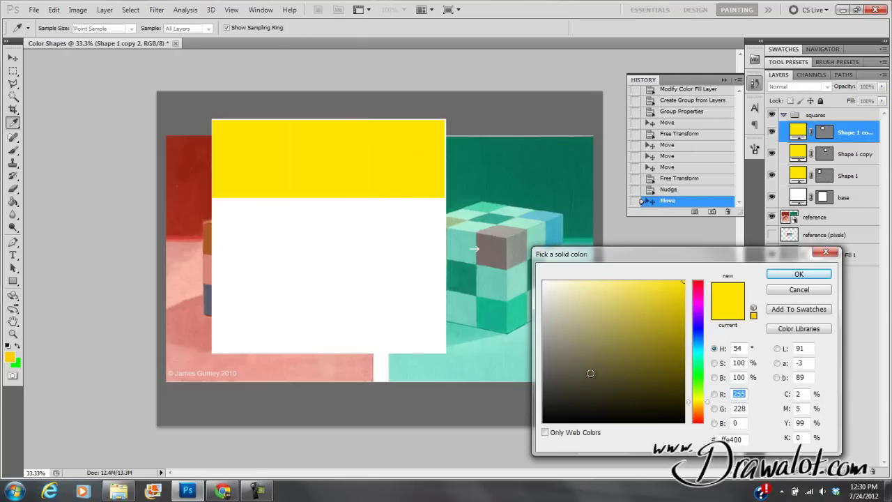
pyautogui.write('0')
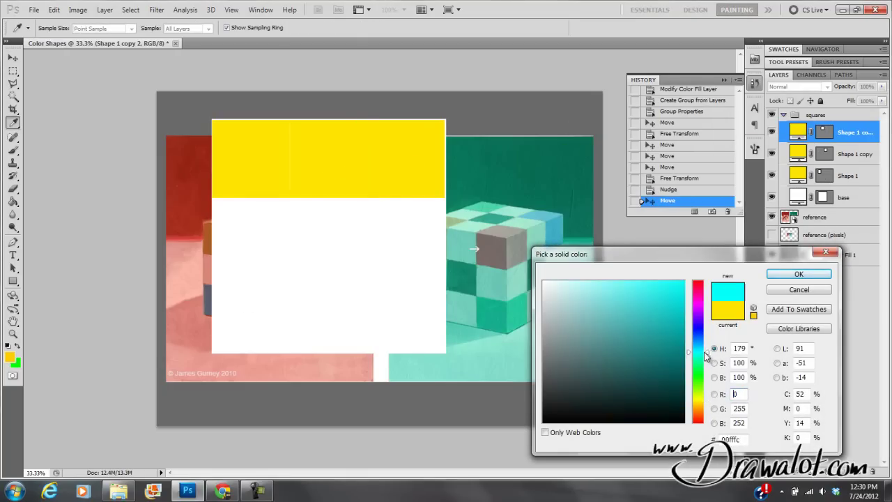
pyautogui.moveTo(679, 294)
pyautogui.mouseDown()
pyautogui.moveTo(682, 329)
pyautogui.moveTo(677, 314)
pyautogui.mouseUp()
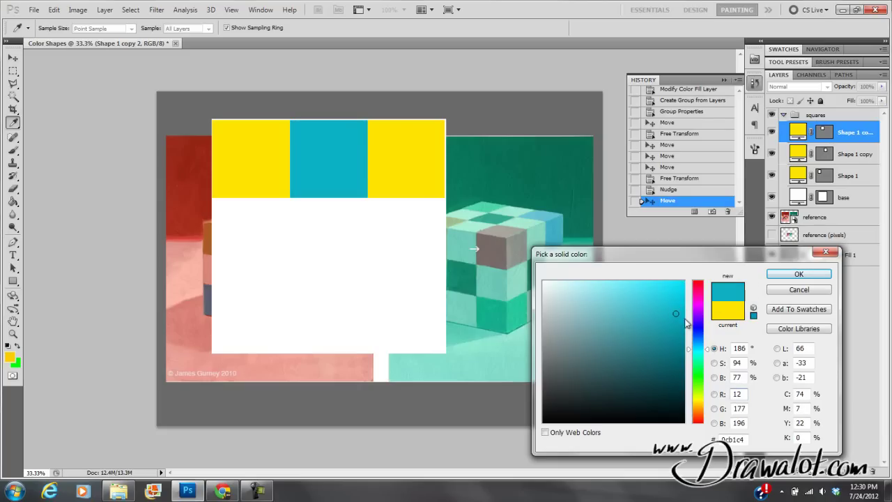
pyautogui.click(771, 274)
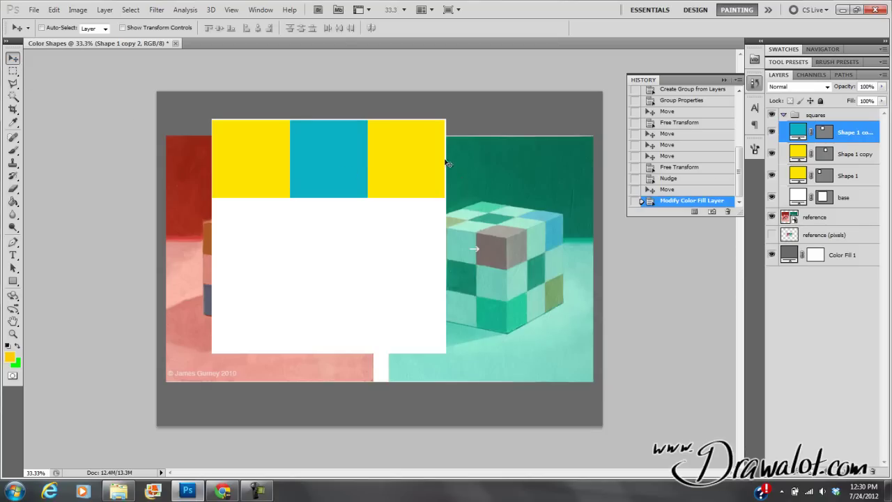
# - Move the teal square to the base's lower-left corner, duplicate it into the lower-right corner, and toggle the squares group off and on
pyautogui.moveTo(334, 183); pyautogui.dragTo(247, 314)
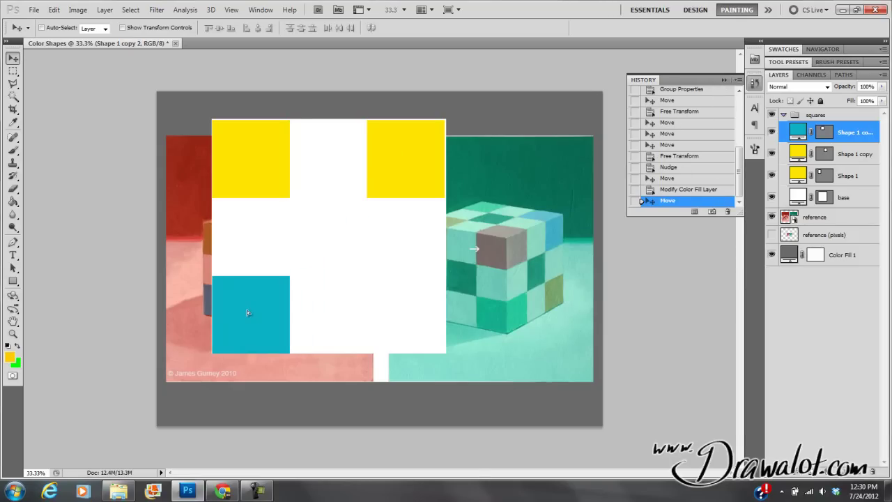
pyautogui.hotkey('alt', 'shift')
pyautogui.moveTo(268, 305); pyautogui.dragTo(421, 307)
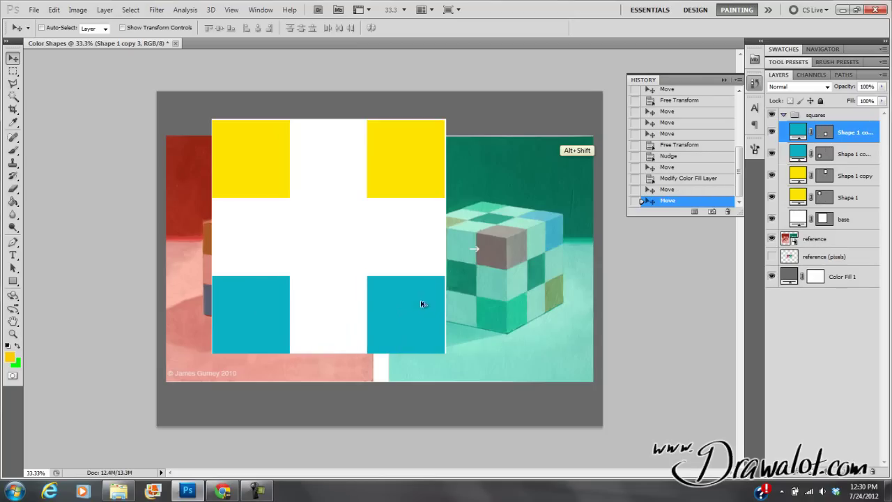
pyautogui.click(772, 115)
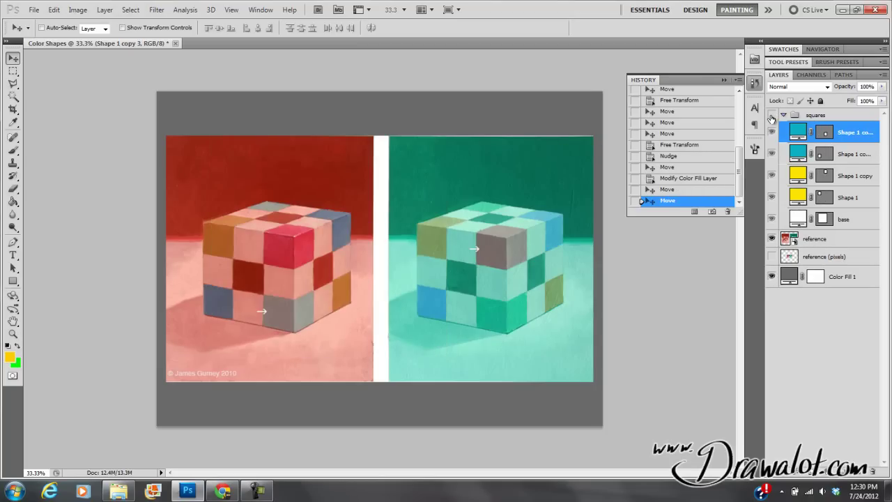
pyautogui.click(771, 115)
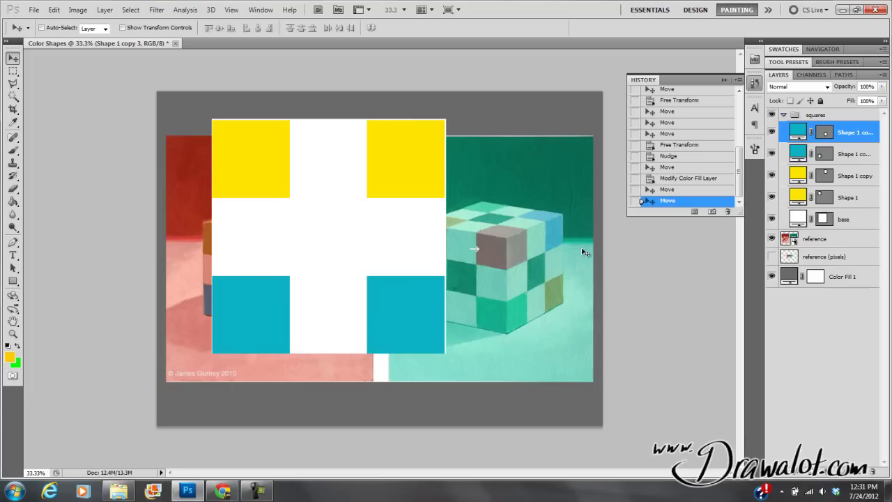
# - Recolor the lower-right teal square bright cyan, RGB 0, 228, 255
pyautogui.doubleClick(796, 133)
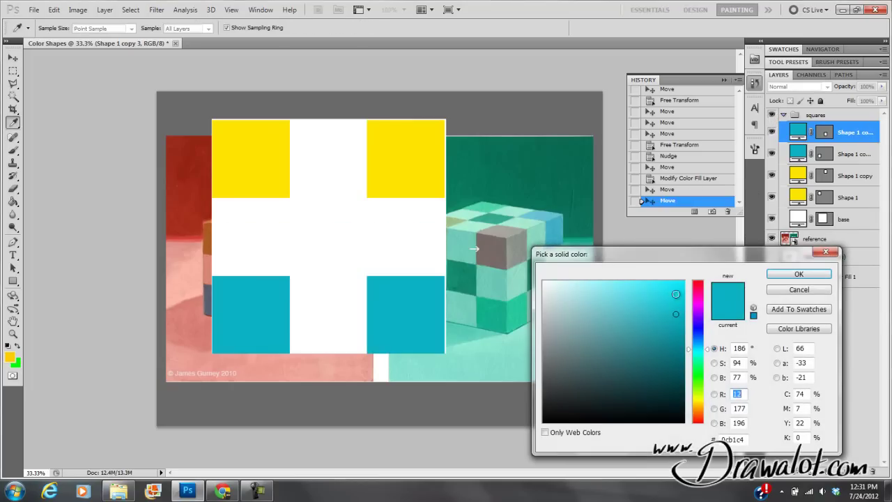
pyautogui.moveTo(679, 299); pyautogui.dragTo(688, 282)
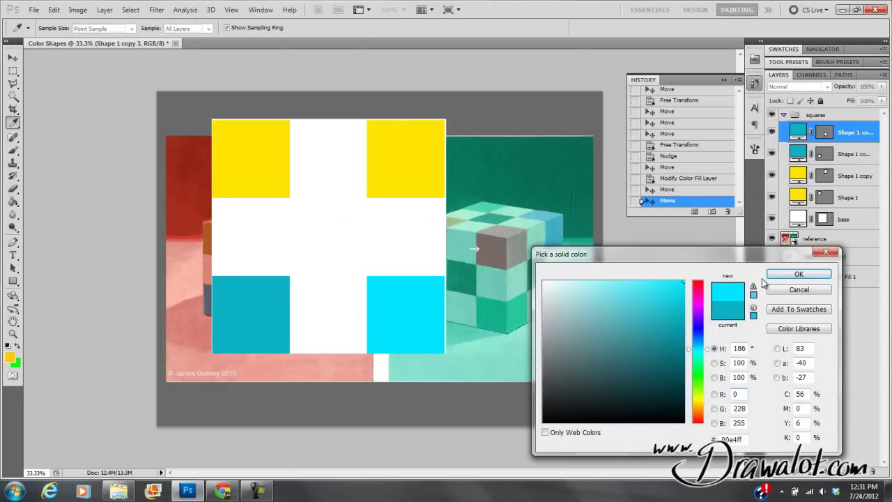
pyautogui.click(799, 274)
# - Shift the lower-left teal square's hue to blue, and toggle the squares group's visibility off and on
pyautogui.doubleClick(800, 153)
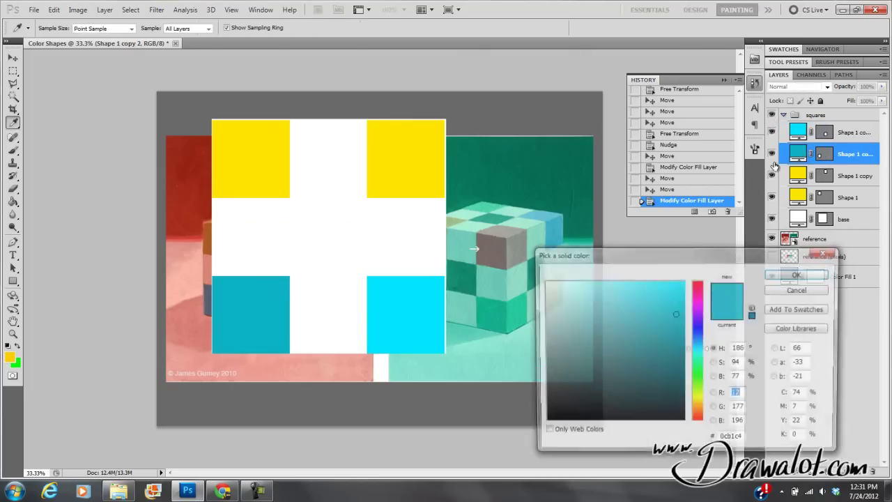
pyautogui.click(709, 349)
pyautogui.moveTo(709, 349); pyautogui.dragTo(679, 340)
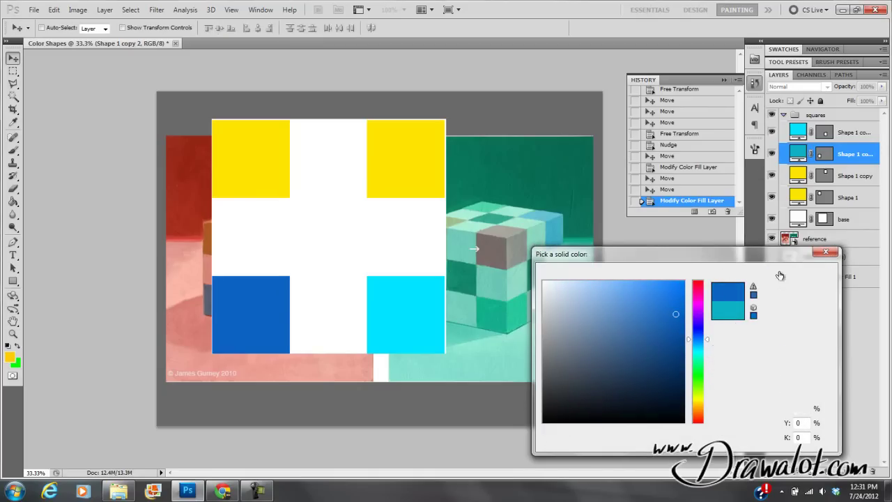
pyautogui.click(783, 274)
pyautogui.click(772, 115)
pyautogui.click(772, 115)
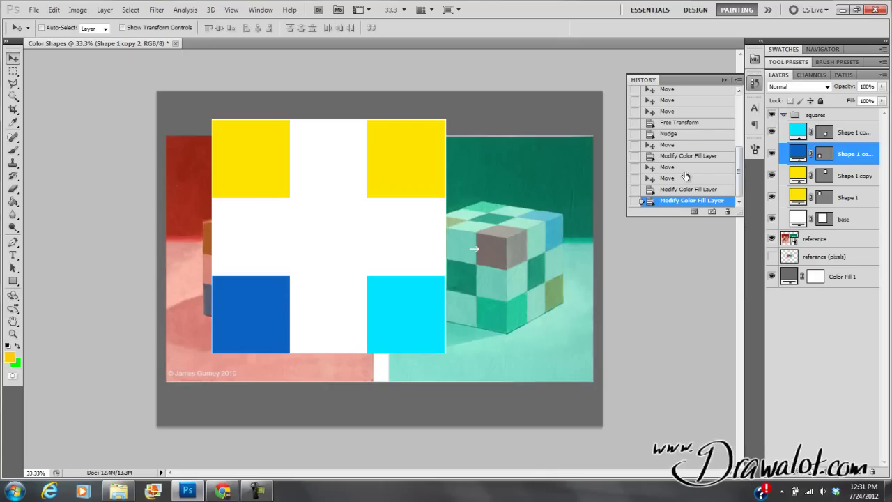
# - Recolor the upper-right yellow square pink, RGB 248, 87, 197, after toggling its layer's visibility to identify it
pyautogui.click(771, 181)
pyautogui.click(770, 181)
pyautogui.doubleClick(798, 175)
pyautogui.moveTo(701, 315); pyautogui.dragTo(639, 283)
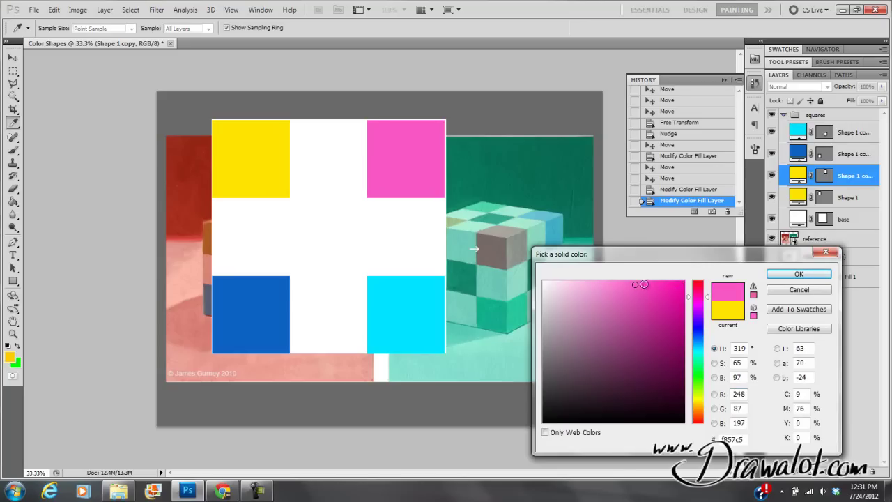
pyautogui.click(795, 275)
# - Duplicate the pink square into the center of the base and recolor the duplicate red
pyautogui.hotkey('alt', 'shift')
pyautogui.moveTo(395, 160); pyautogui.dragTo(311, 247)
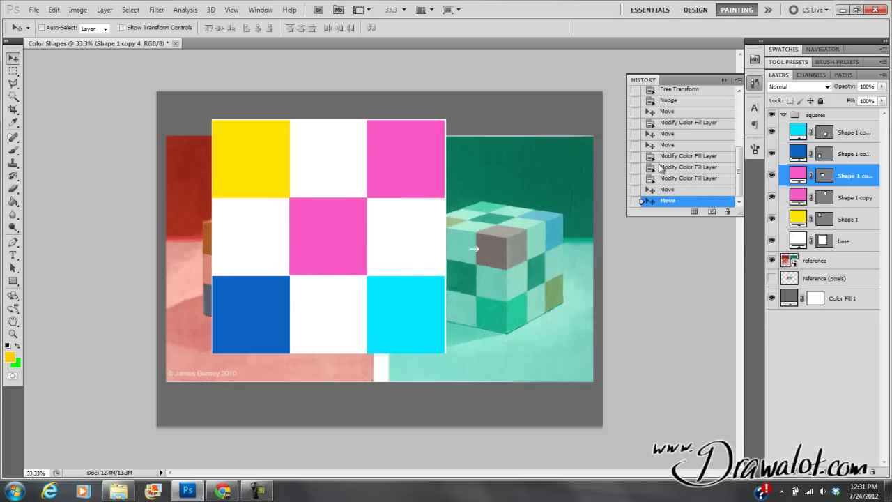
pyautogui.doubleClick(800, 176)
pyautogui.moveTo(701, 307)
pyautogui.mouseDown()
pyautogui.moveTo(700, 280)
pyautogui.moveTo(665, 297)
pyautogui.mouseUp()
pyautogui.click(809, 276)
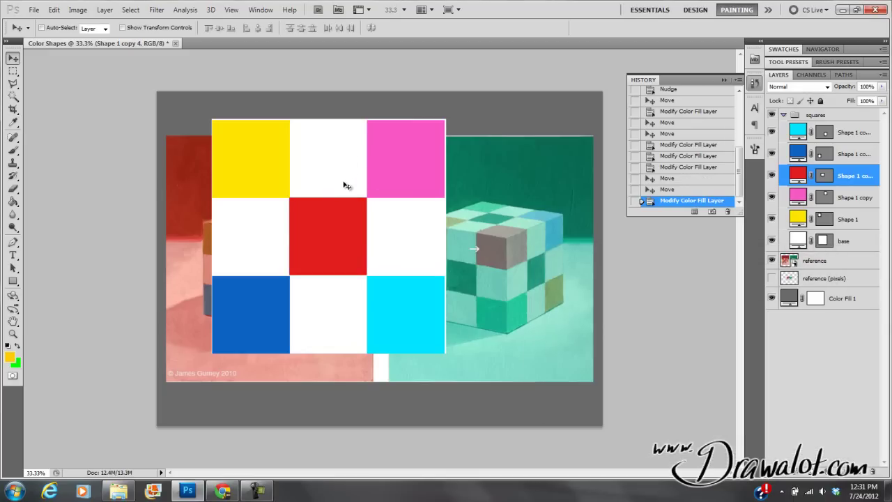
# - Hide the squares group, gather its five colored squares and the white base into a nested group, and name it side
pyautogui.click(771, 115)
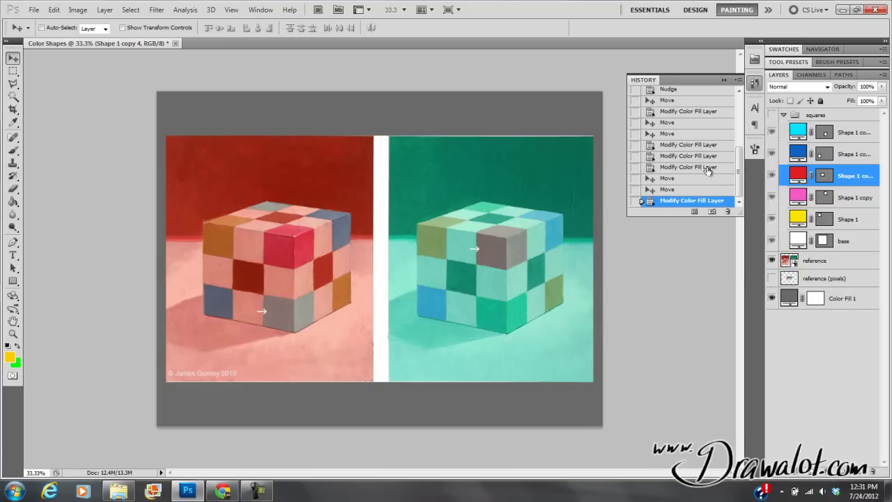
pyautogui.click(784, 115)
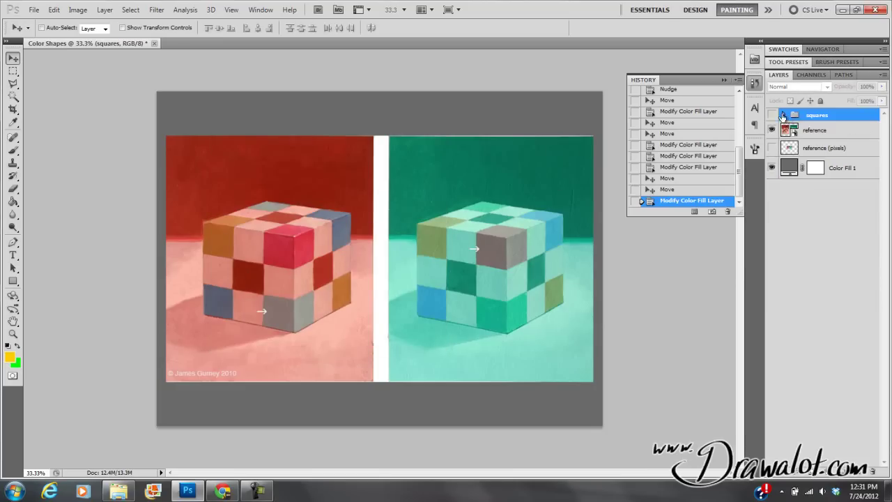
pyautogui.click(784, 115)
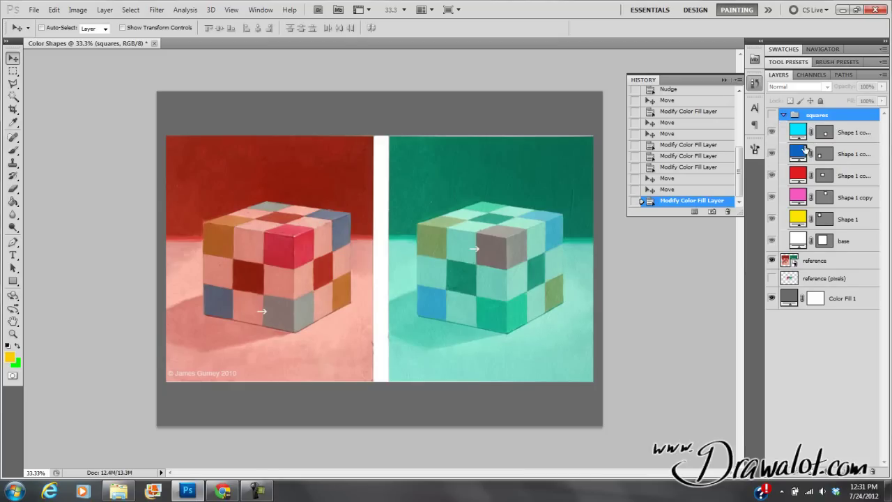
pyautogui.click(805, 136)
pyautogui.keyDown('shift'); pyautogui.click(799, 240); pyautogui.keyUp('shift')
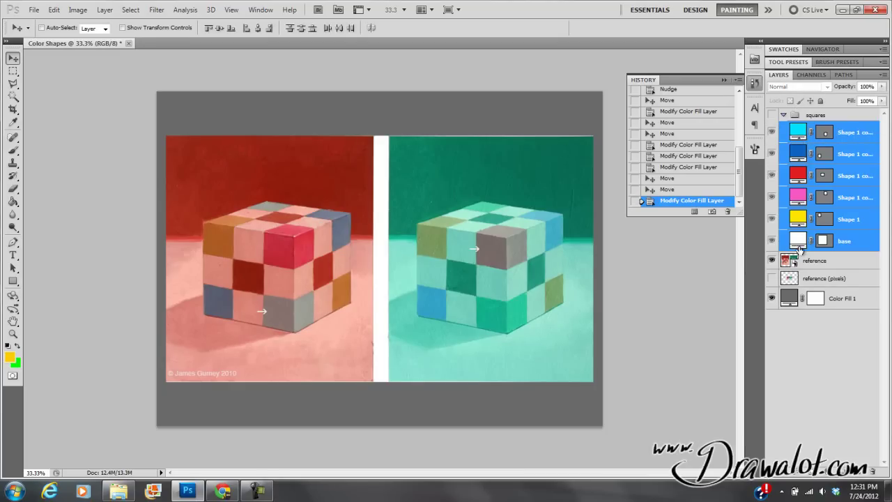
pyautogui.moveTo(796, 241); pyautogui.dragTo(852, 471)
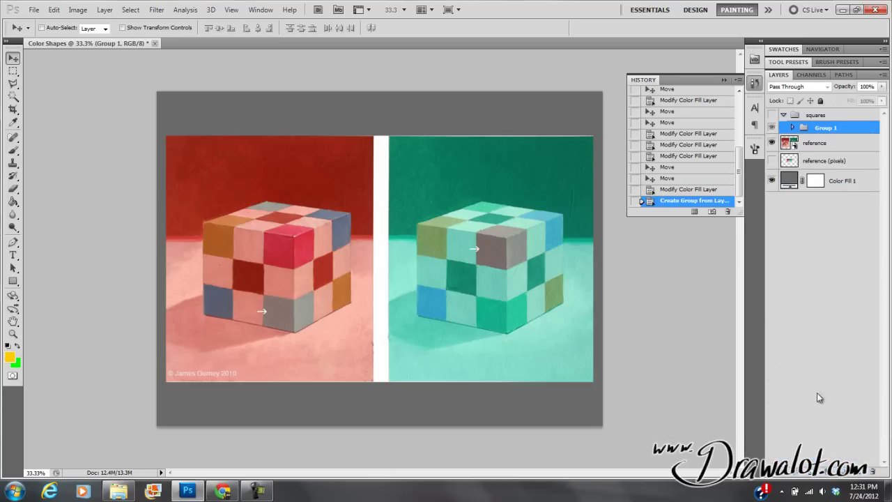
pyautogui.doubleClick(827, 127)
pyautogui.write('a')
pyautogui.press('Return')
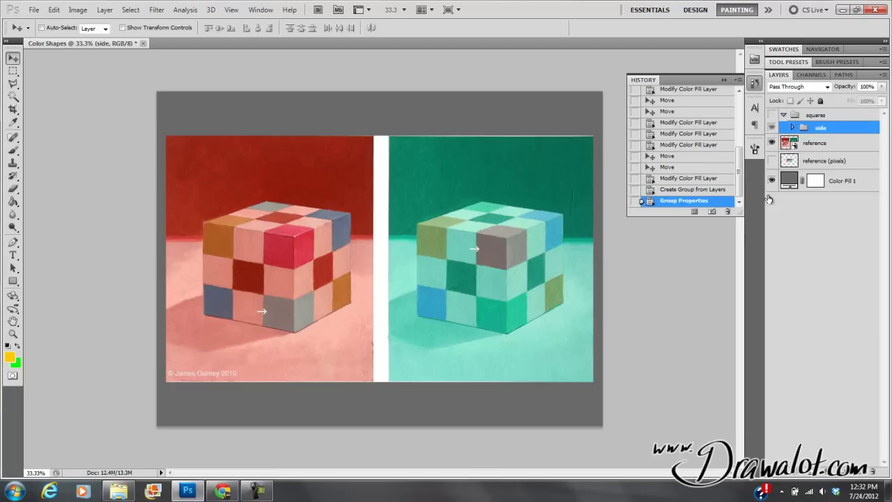
# - Show the squares group again, then reposition the side group over the red cube and scale it proportionally to about half size
pyautogui.click(771, 114)
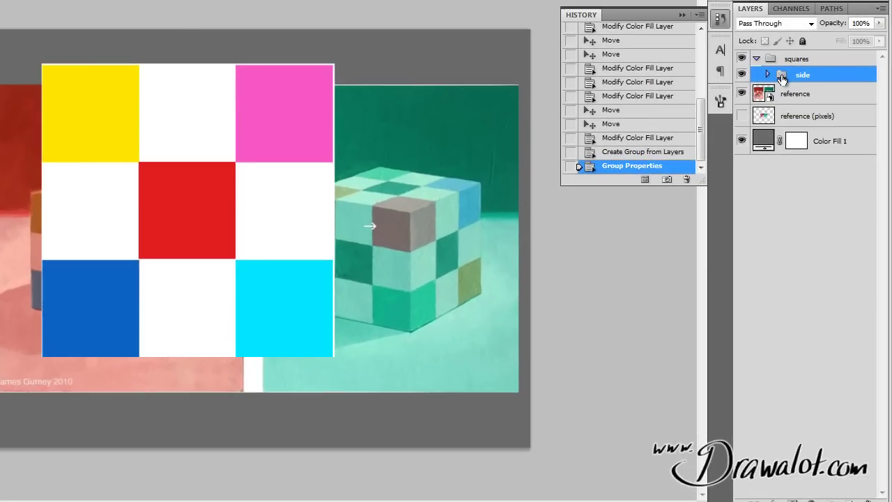
pyautogui.moveTo(165, 179); pyautogui.dragTo(173, 211)
pyautogui.hotkey('ctrl', 't')
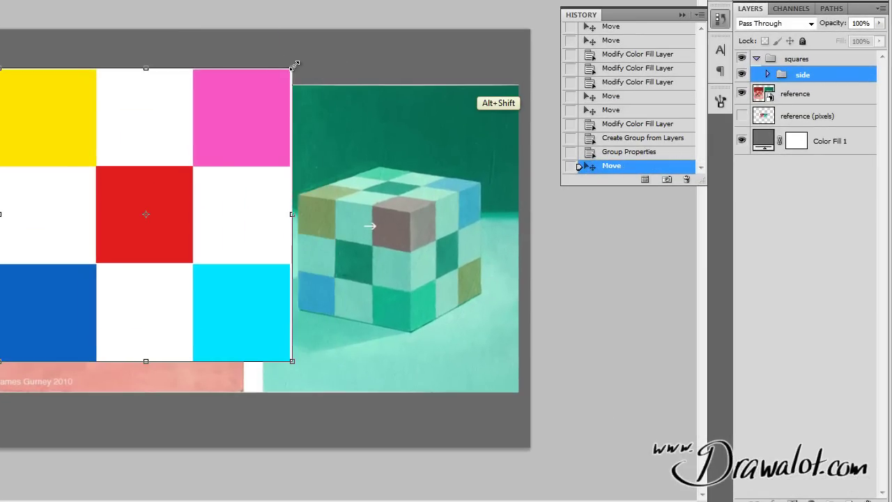
pyautogui.moveTo(293, 66); pyautogui.dragTo(219, 123)
pyautogui.press('Return')
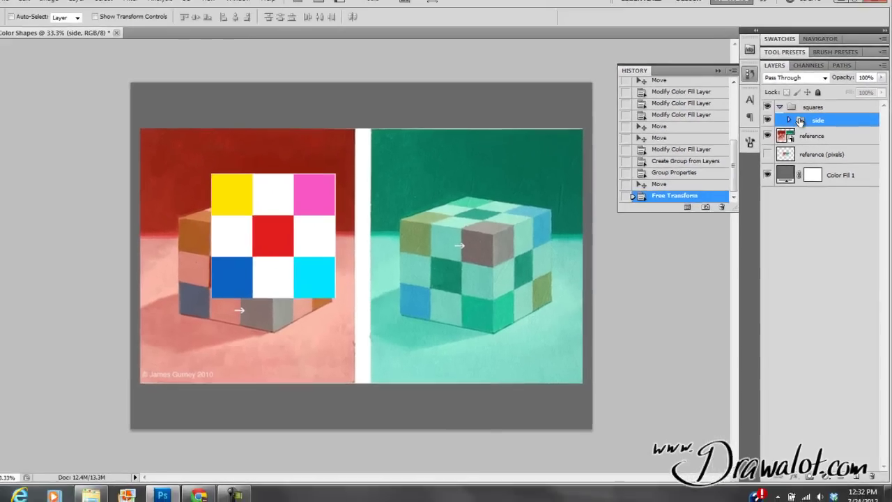
# - Duplicate the side group and rename the copy side2
pyautogui.moveTo(798, 74); pyautogui.dragTo(860, 472)
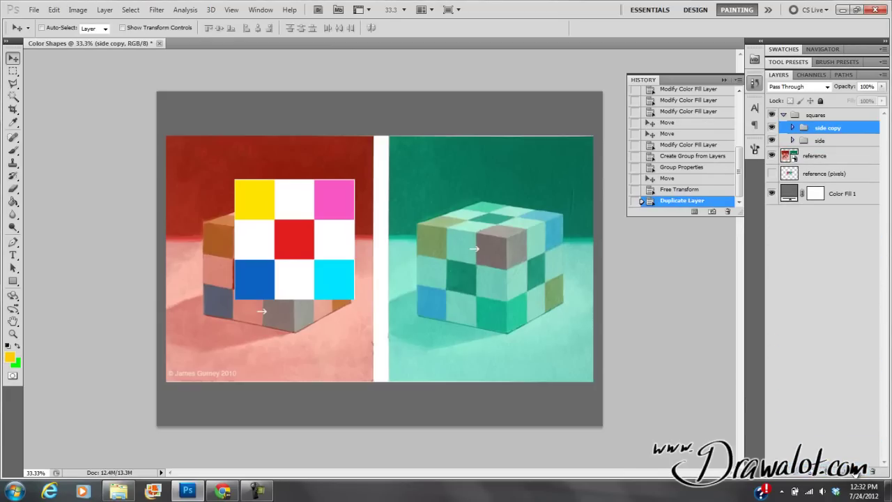
pyautogui.doubleClick(832, 129)
pyautogui.write('side2')
pyautogui.press('Return')
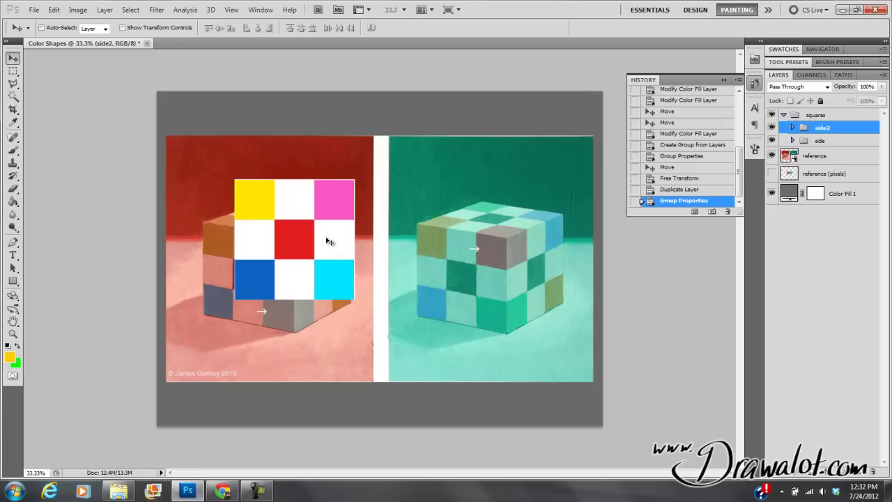
# - Move the side2 group directly beside the original's right edge and flip it horizontally to mirror the pattern
pyautogui.press('shift')
pyautogui.moveTo(283, 241); pyautogui.dragTo(407, 230)
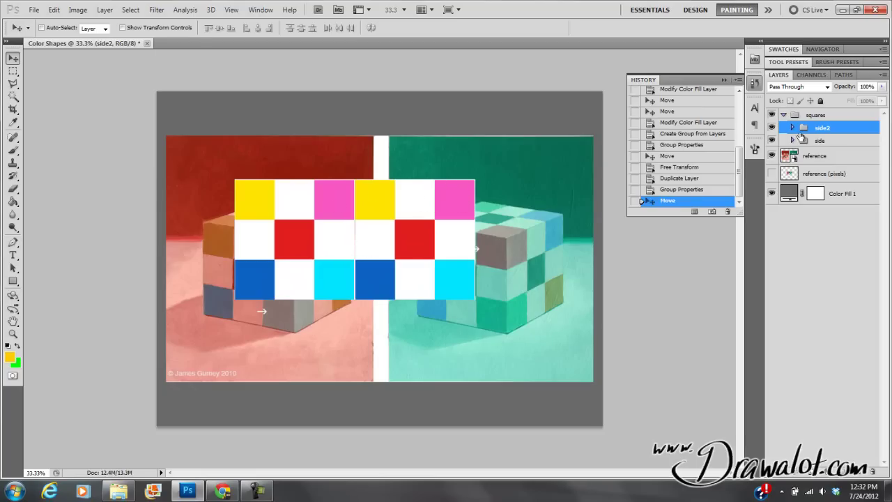
pyautogui.click(54, 9)
pyautogui.moveTo(98, 228)
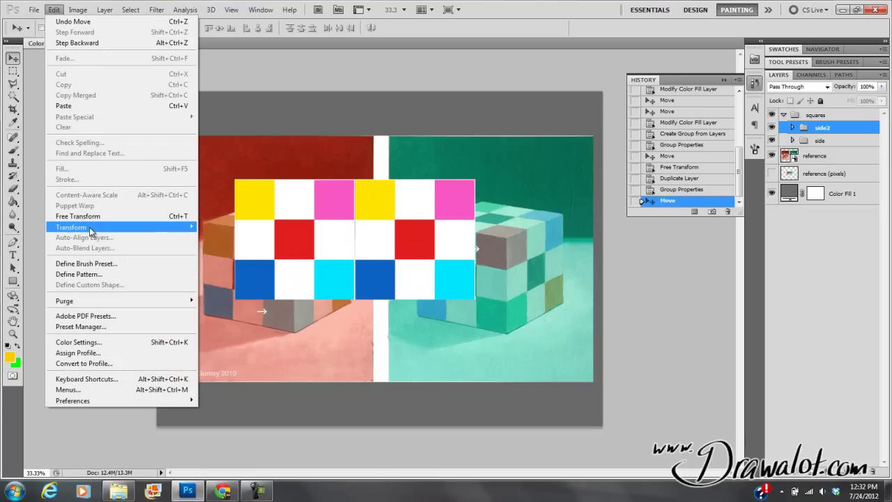
pyautogui.click(237, 348)
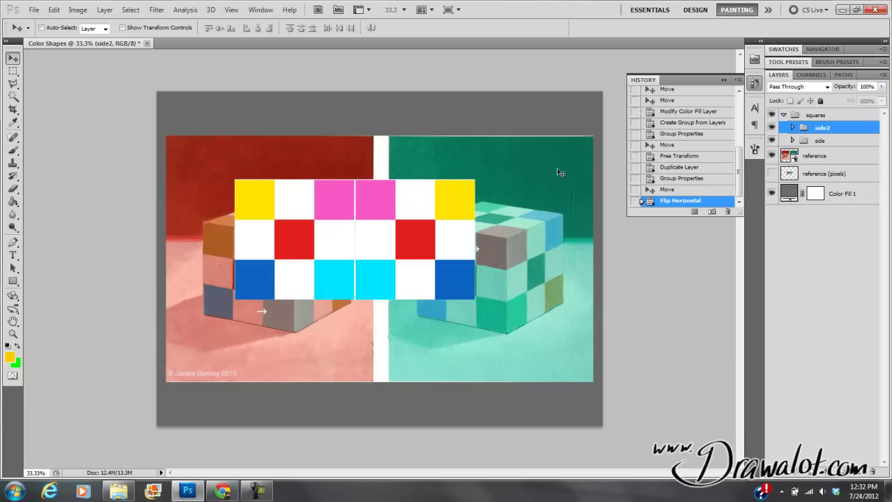
# - Nudge the pink and cyan squares in both the side and side2 groups rightward to close the white gap at the seam
pyautogui.click(793, 128)
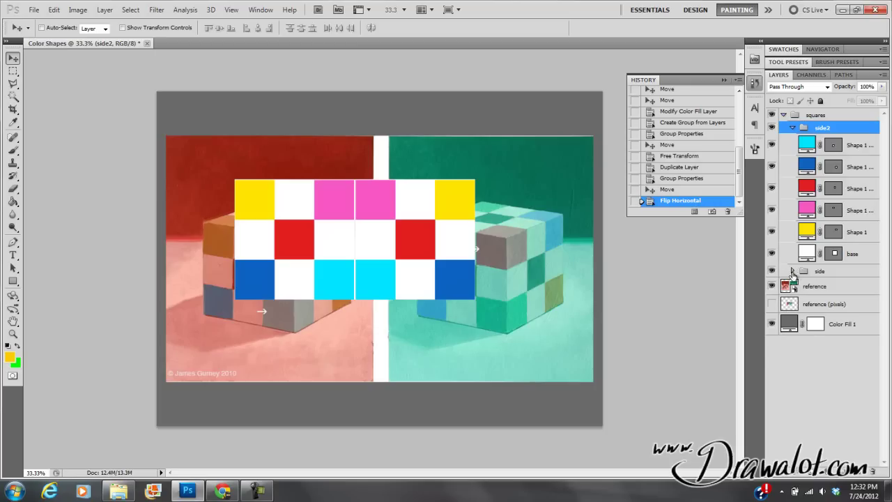
pyautogui.click(793, 272)
pyautogui.click(810, 354)
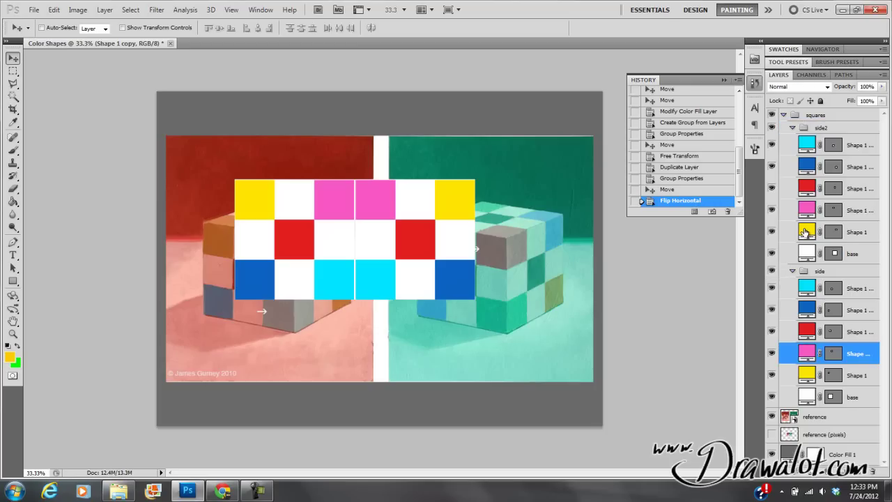
pyautogui.press('Right')
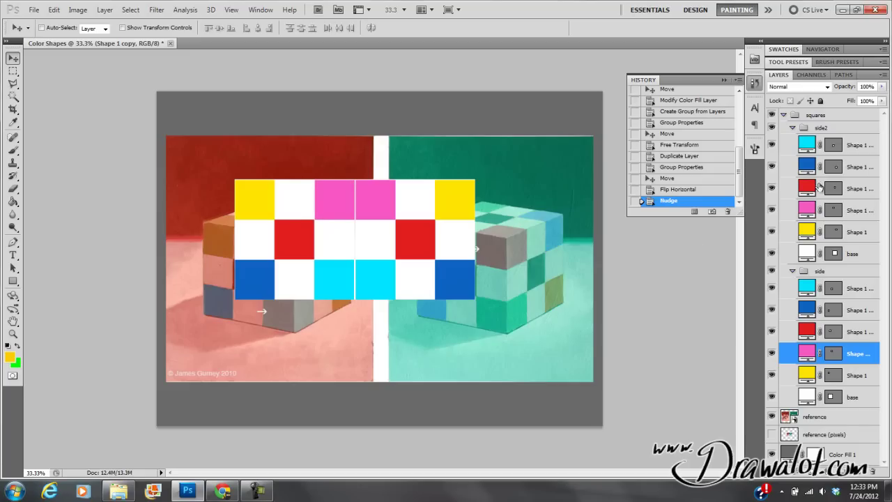
pyautogui.click(807, 209)
pyautogui.press('Right')
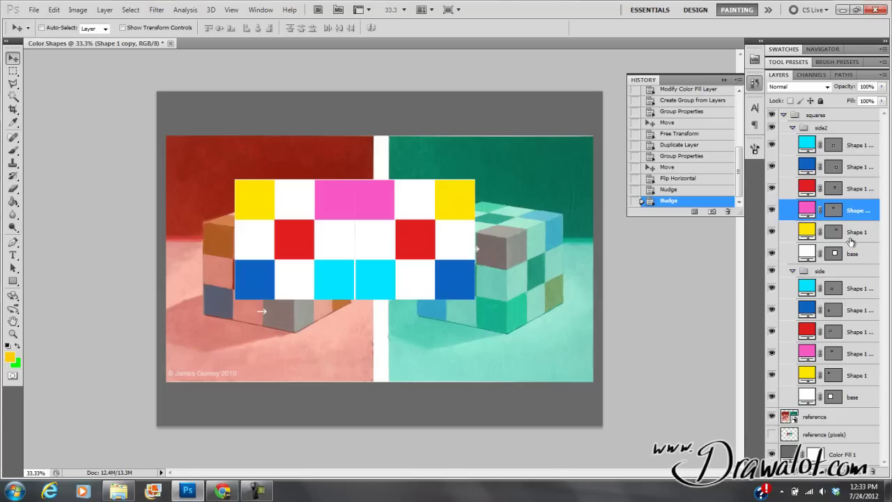
pyautogui.click(812, 288)
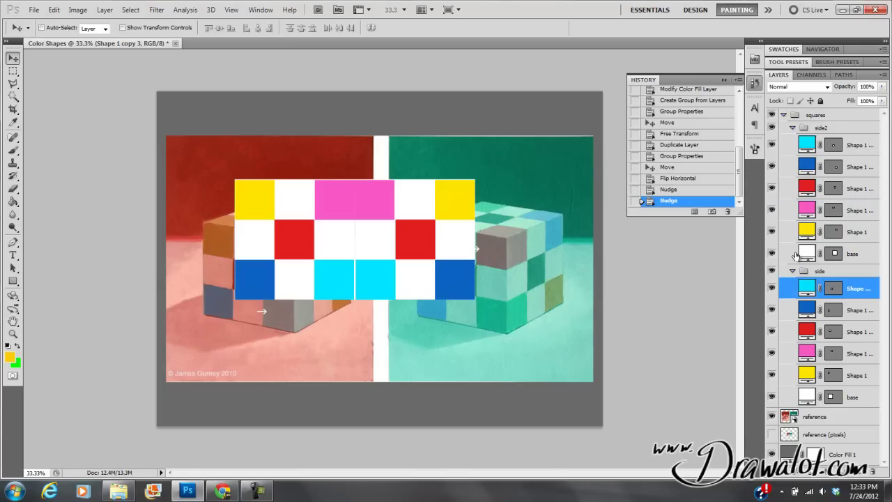
pyautogui.press('Right')
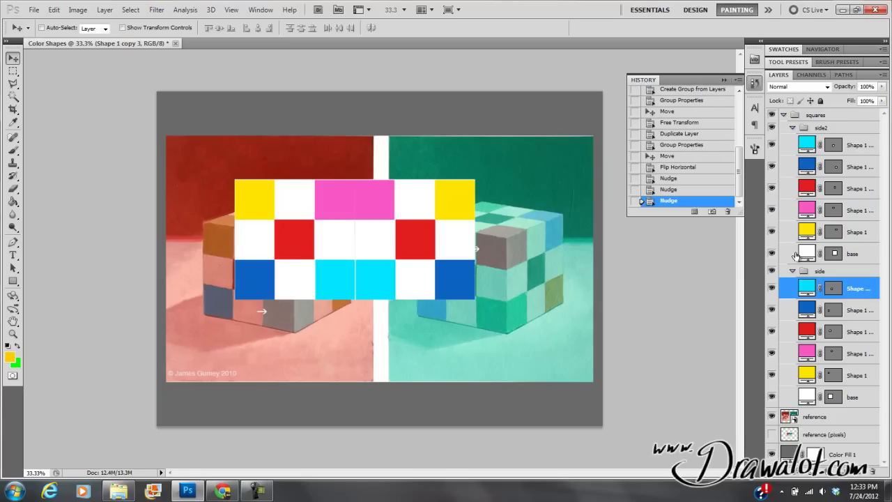
pyautogui.click(816, 144)
pyautogui.press('Right')
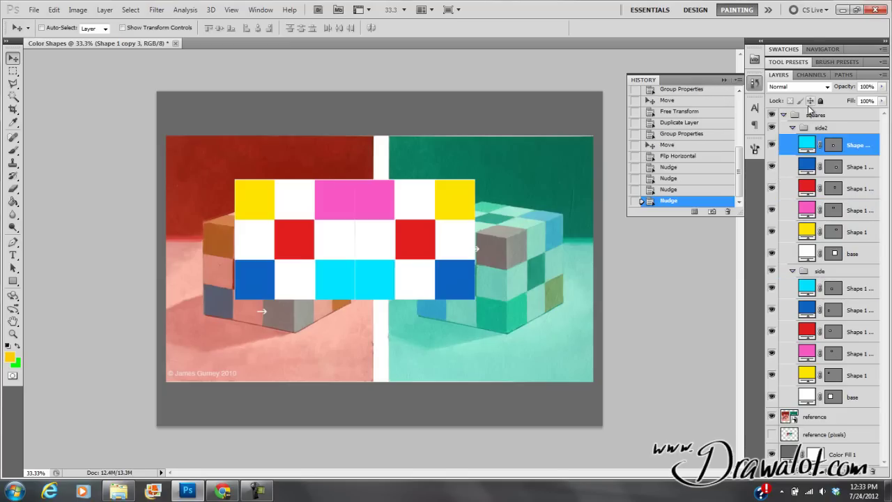
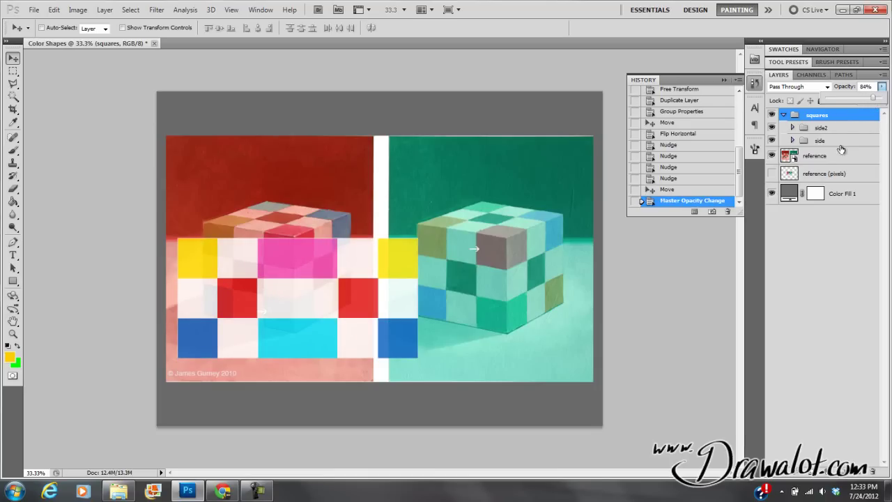
pyautogui.click(820, 228)
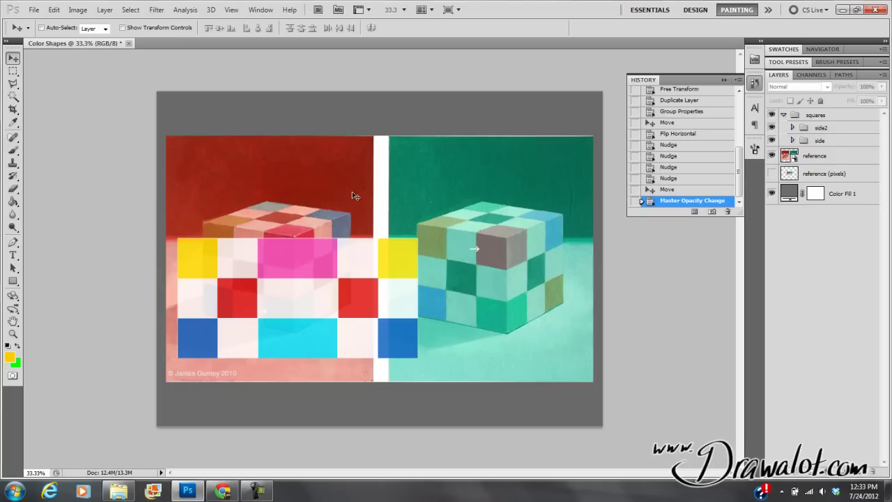
pyautogui.click(805, 131)
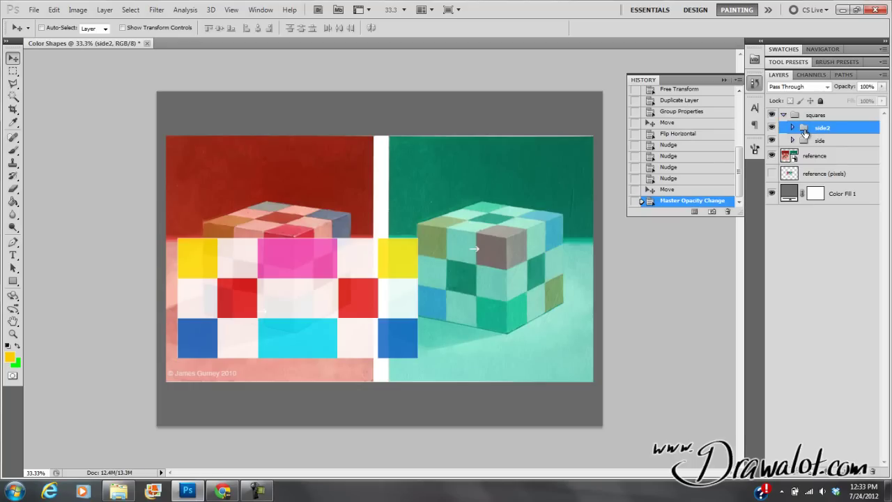
pyautogui.hotkey('ctrl', 't')
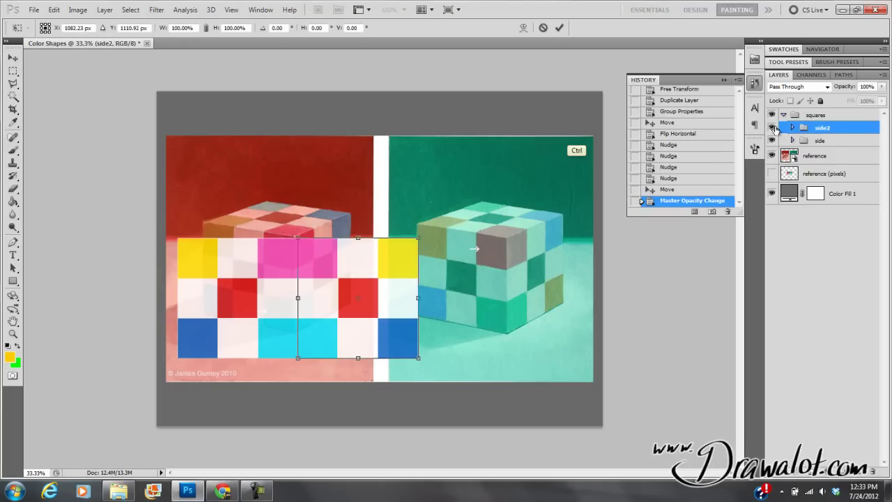
pyautogui.press('Escape')
# - Try to skew and narrow the side group to match the red cube's left face, then discard the transformation
pyautogui.click(806, 141)
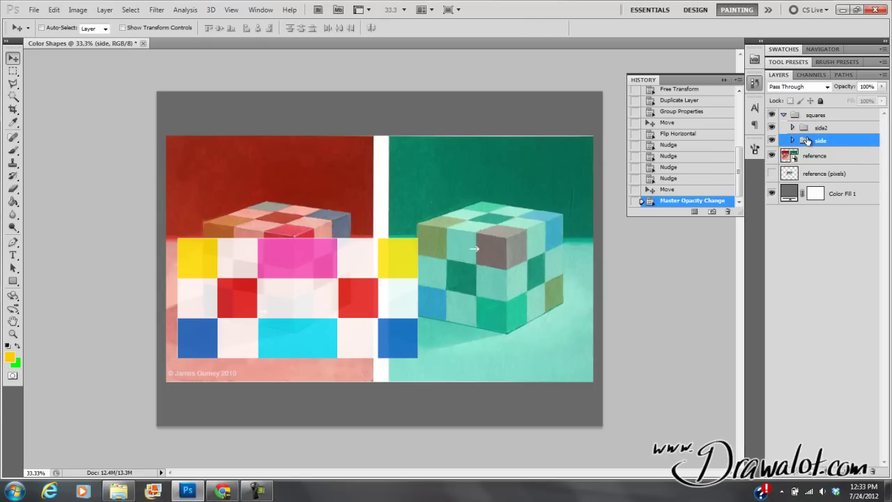
pyautogui.press('ctrl')
pyautogui.hotkey('ctrl', 't')
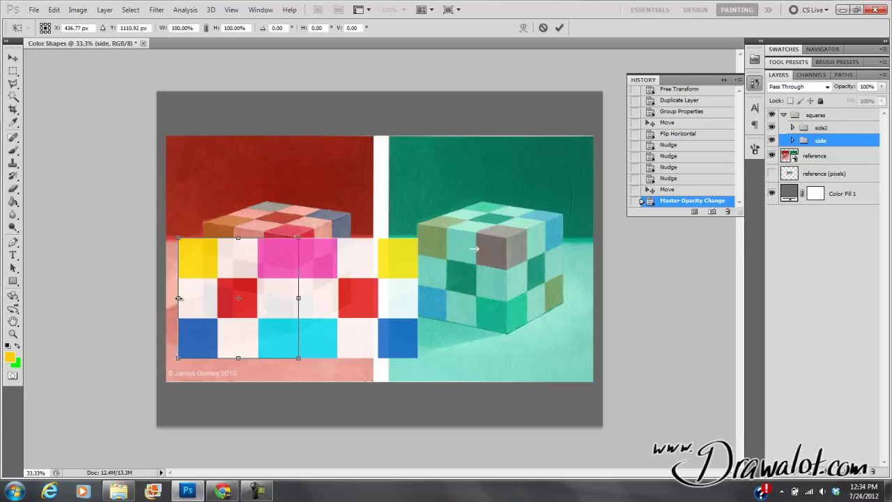
pyautogui.press('ctrl')
pyautogui.press('ctrl')
pyautogui.moveTo(220, 371); pyautogui.dragTo(251, 352)
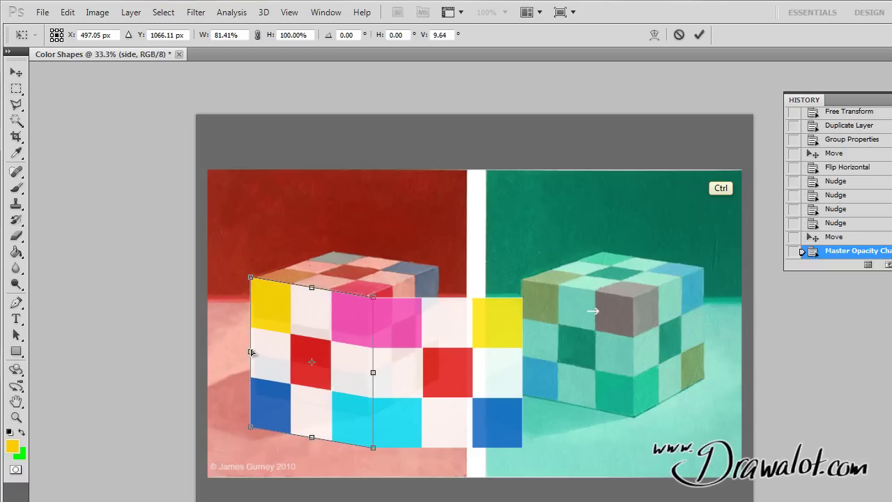
pyautogui.hotkey('ctrl', 'z')
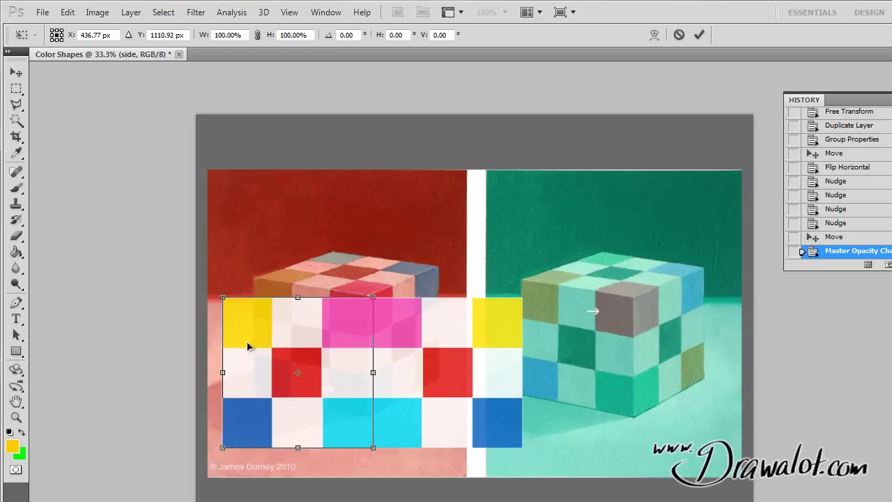
pyautogui.press('Escape')
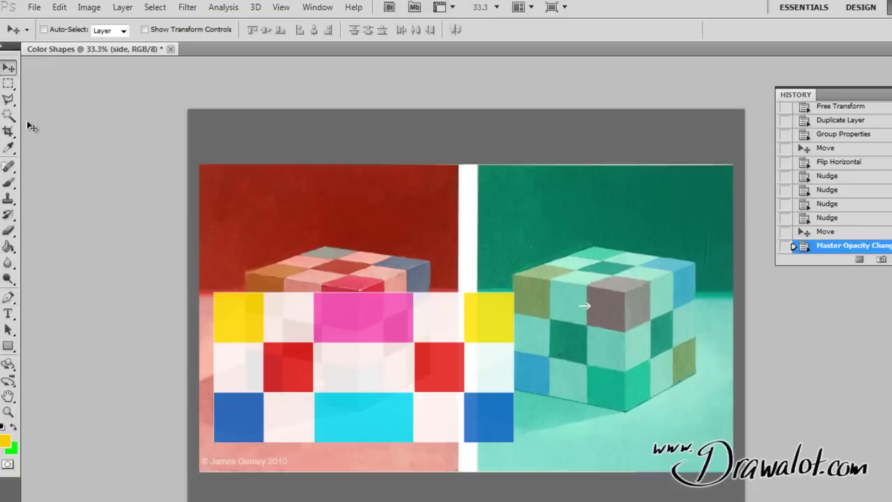
# - Align the squares group's center seam with the red cube's front vertical edge, toggle side2's visibility to check, and select side2
pyautogui.click(844, 53)
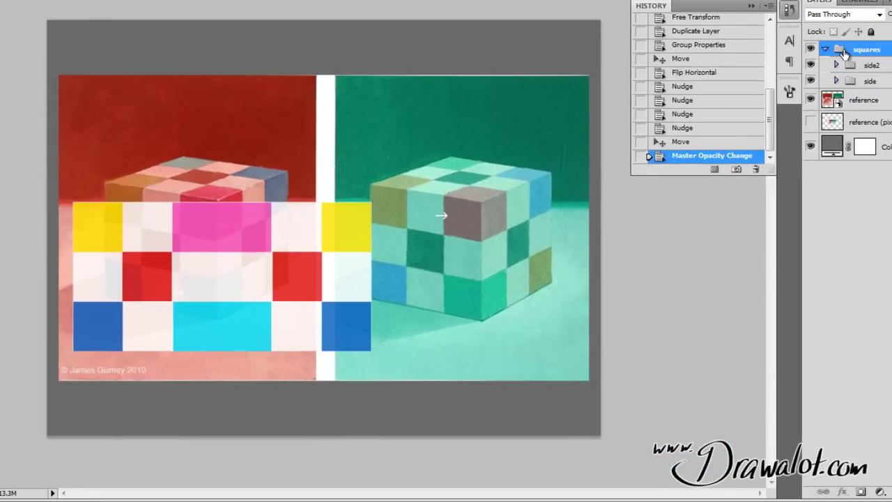
pyautogui.moveTo(250, 235)
pyautogui.mouseDown()
pyautogui.moveTo(249, 276)
pyautogui.moveTo(247, 228)
pyautogui.mouseUp()
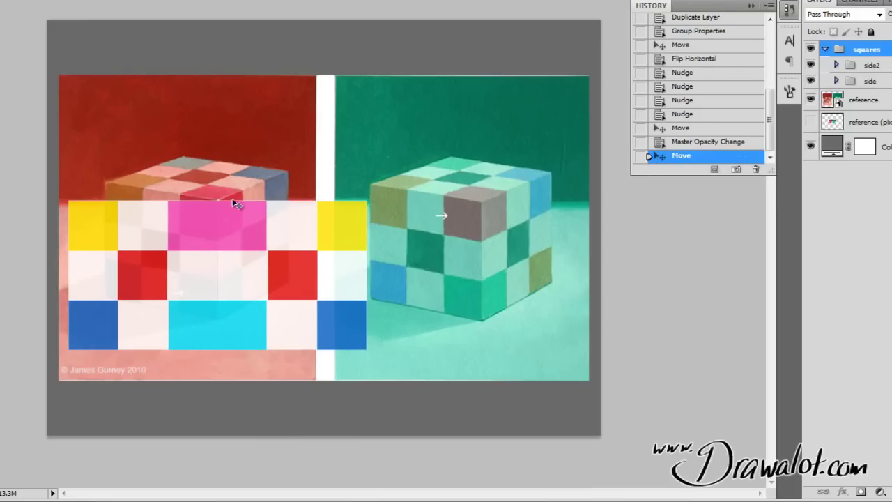
pyautogui.click(810, 66)
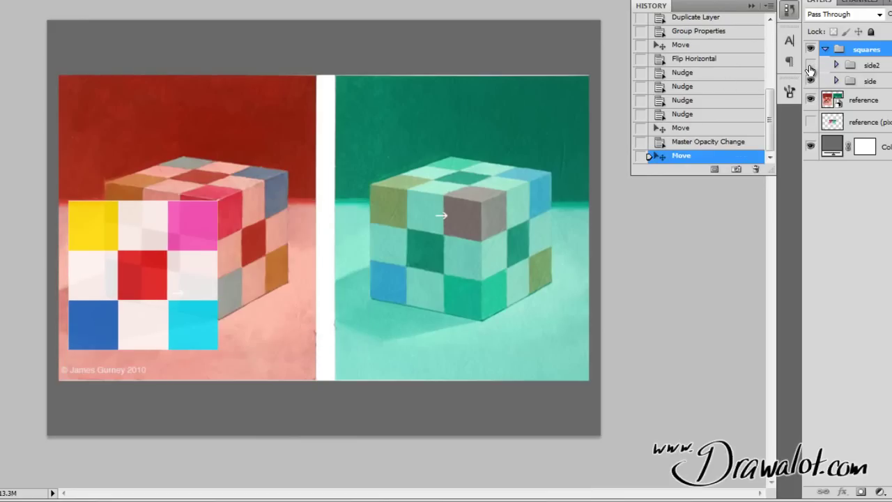
pyautogui.click(810, 65)
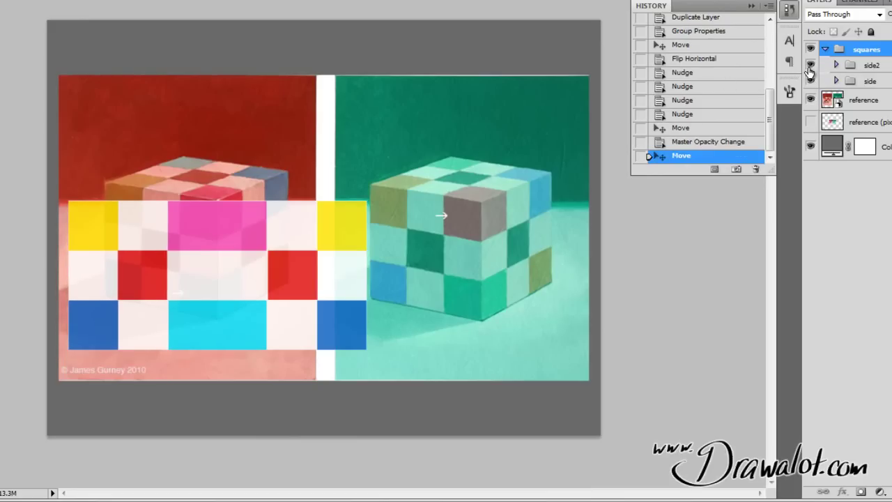
pyautogui.click(855, 70)
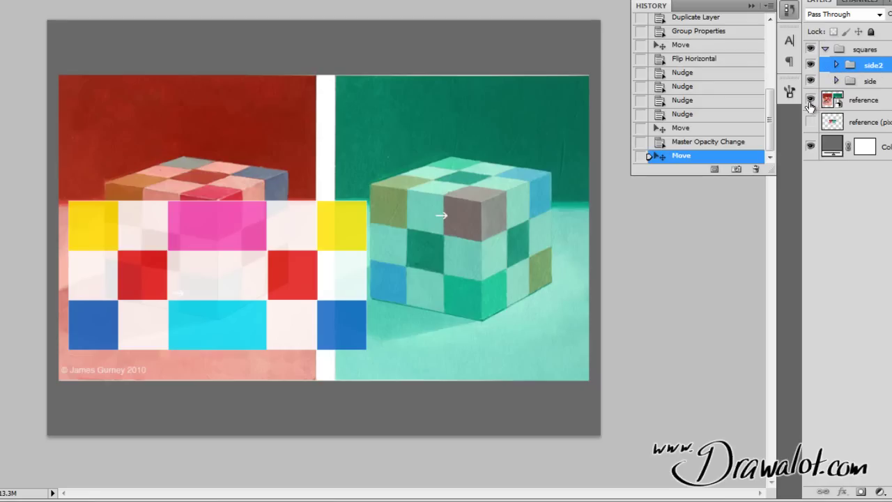
# - Scale the squares group down proportionally about its top-center point until its left edge meets the red cube's left edge
pyautogui.click(846, 53)
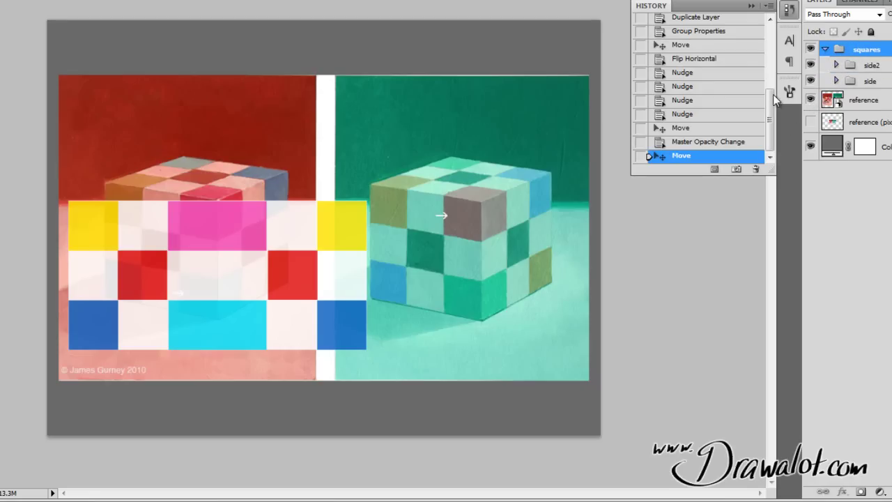
pyautogui.hotkey('ctrl', 't')
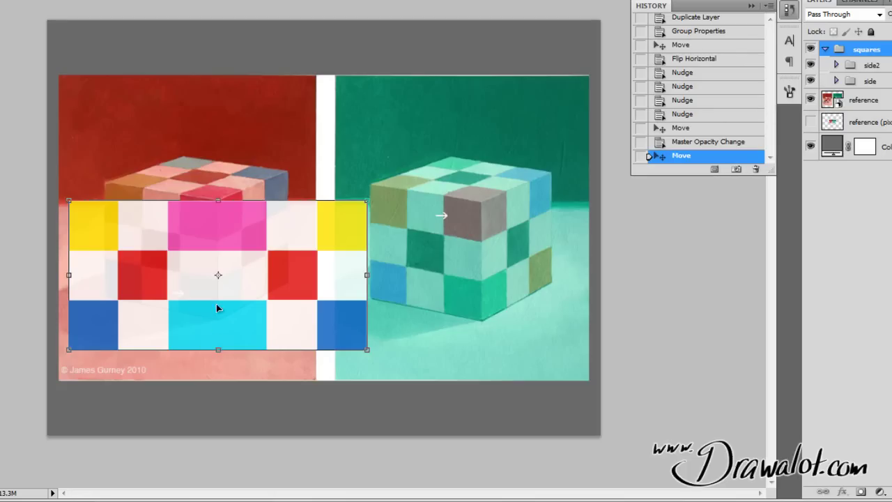
pyautogui.press('shift')
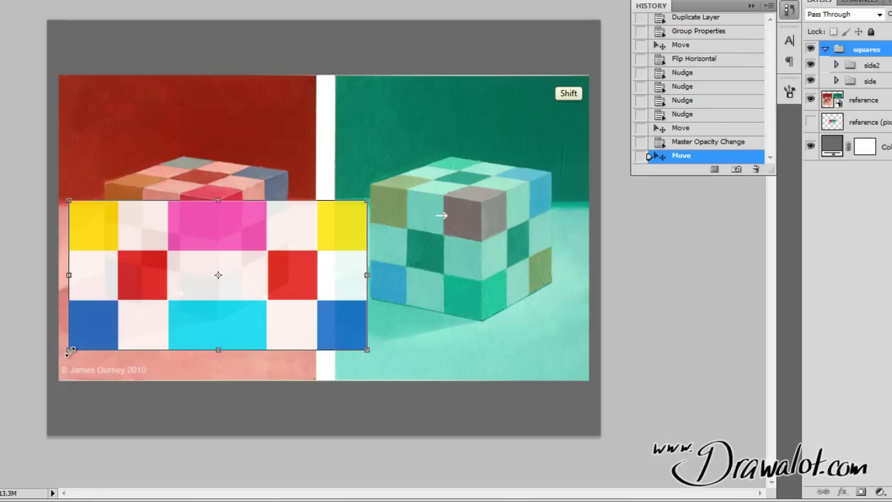
pyautogui.press('alt')
pyautogui.moveTo(71, 352); pyautogui.dragTo(101, 361)
pyautogui.hotkey('ctrl', 'z')
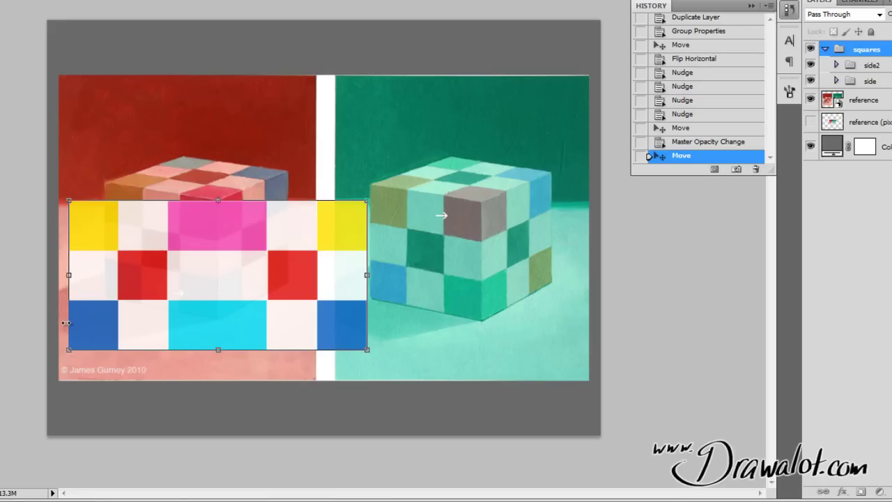
pyautogui.press('shift')
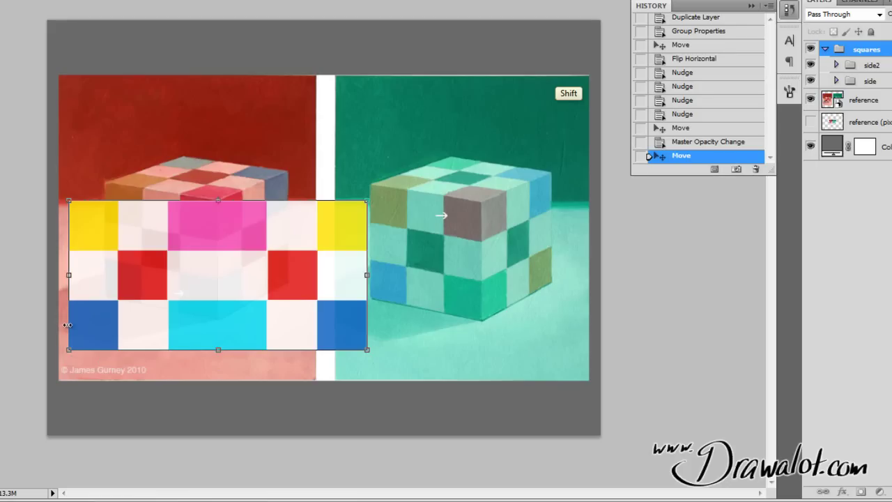
pyautogui.press('alt')
pyautogui.moveTo(68, 348); pyautogui.dragTo(87, 298)
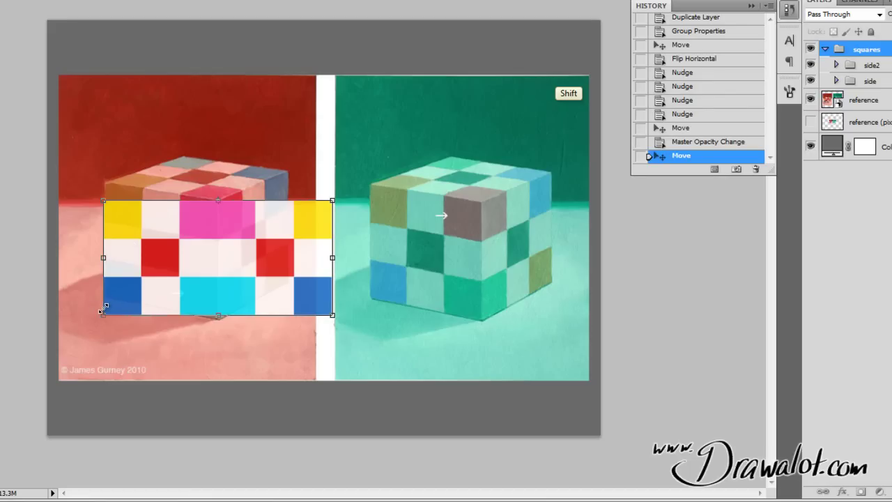
pyautogui.press('Return')
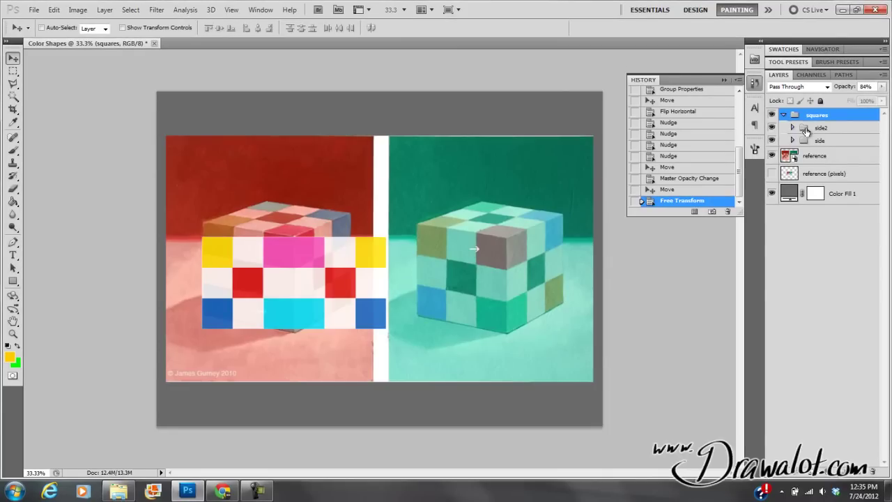
# - Reorder the groups inside squares so that side sits above side2
pyautogui.click(805, 131)
pyautogui.click(805, 140)
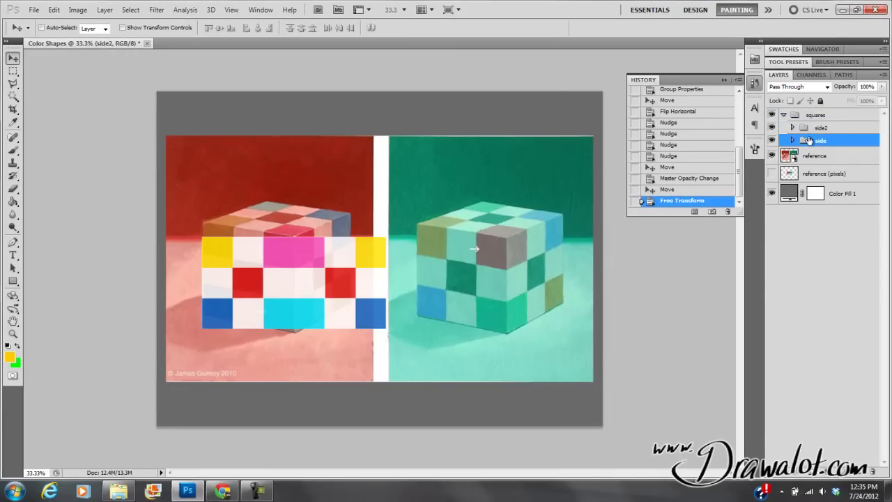
pyautogui.moveTo(805, 139); pyautogui.dragTo(804, 120)
pyautogui.hotkey('ctrl', 'z')
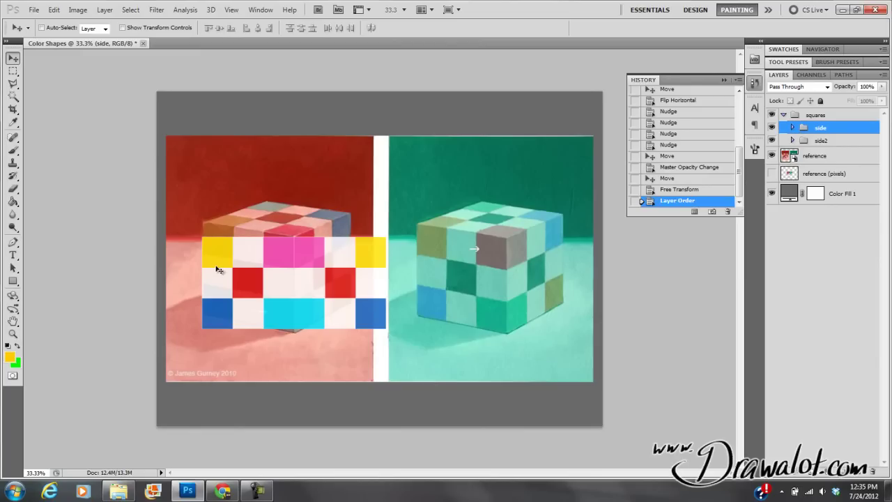
# - Skew the side group vertically and extend its lower front corner to match the red cube's left face, and apply the transform
pyautogui.hotkey('ctrl', 't')
pyautogui.press('ctrl')
pyautogui.moveTo(202, 283)
pyautogui.mouseDown()
pyautogui.moveTo(201, 251)
pyautogui.moveTo(202, 269)
pyautogui.mouseUp()
pyautogui.press('shift')
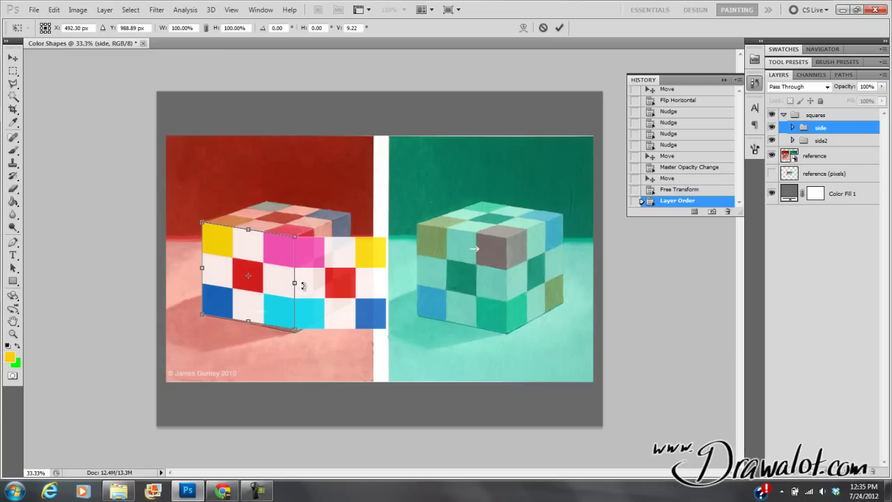
pyautogui.press('ctrl')
pyautogui.hotkey('ctrl', 'shift')
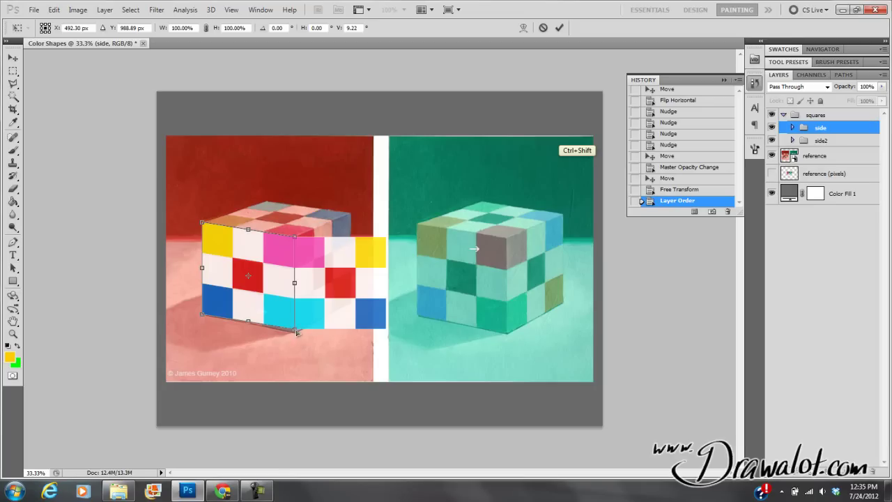
pyautogui.moveTo(296, 331); pyautogui.dragTo(296, 336)
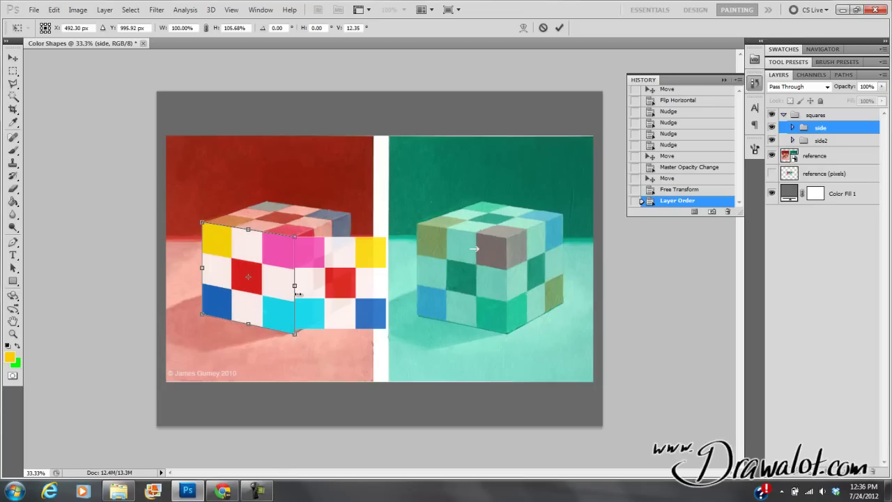
pyautogui.doubleClick(282, 229)
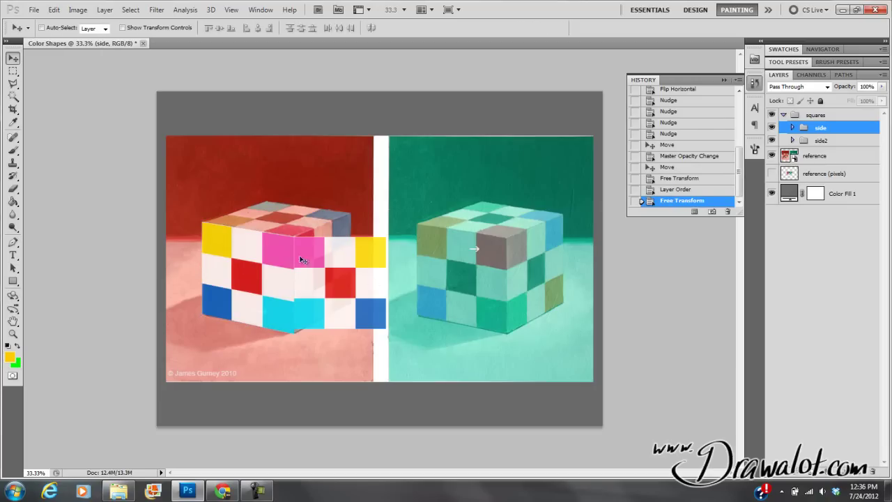
# - Narrow side2 to about 61% width, skew it upward, and extend its lower front corner to fit the red cube's right face
pyautogui.click(804, 141)
pyautogui.hotkey('ctrl', 't')
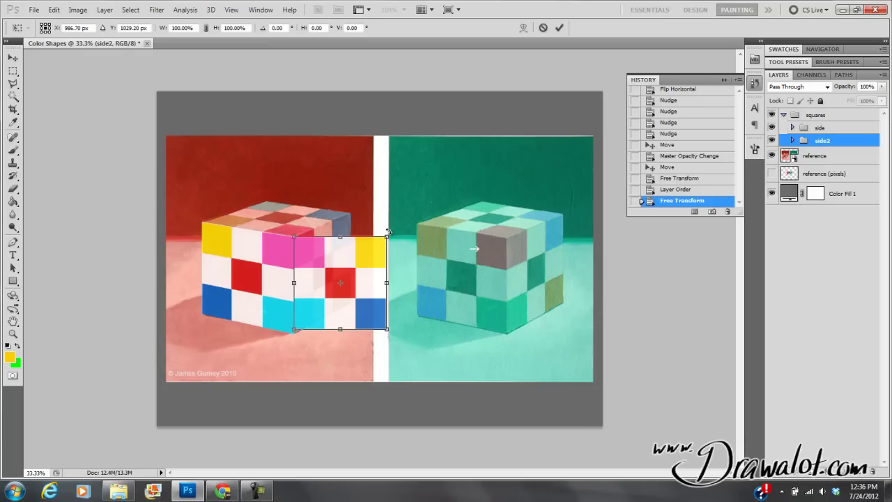
pyautogui.press('ctrl')
pyautogui.moveTo(388, 284); pyautogui.dragTo(352, 261)
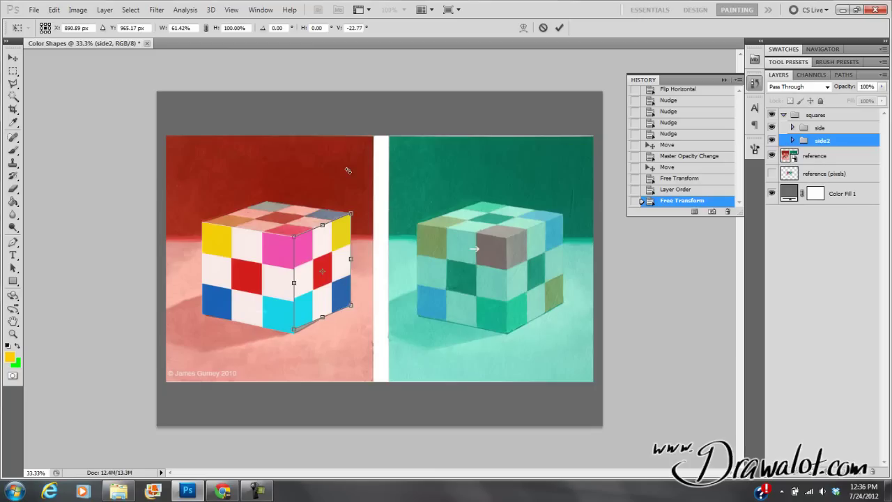
pyautogui.press('ctrl')
pyautogui.press('shift')
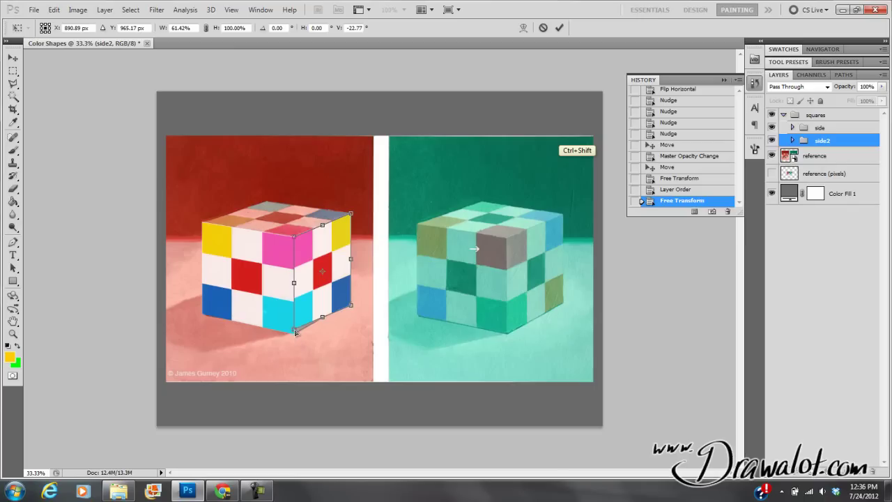
pyautogui.moveTo(296, 332); pyautogui.dragTo(295, 337)
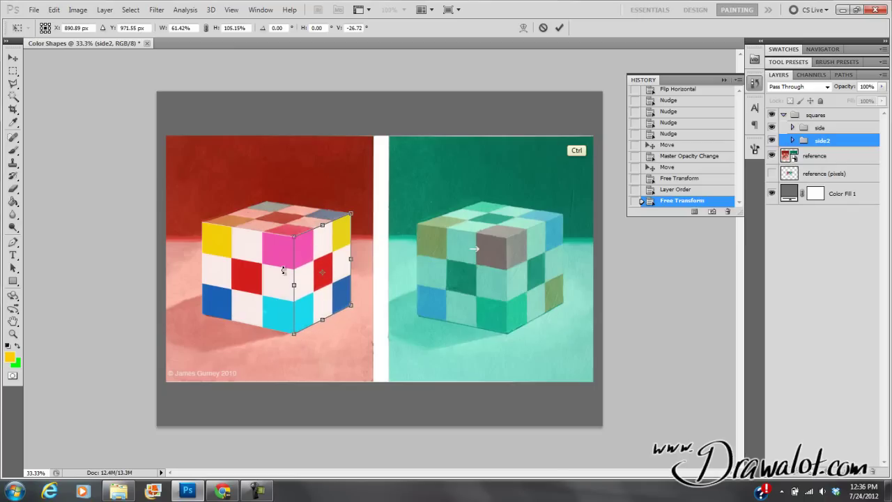
pyautogui.hotkey('ctrl', 'h')
pyautogui.press('ctrl')
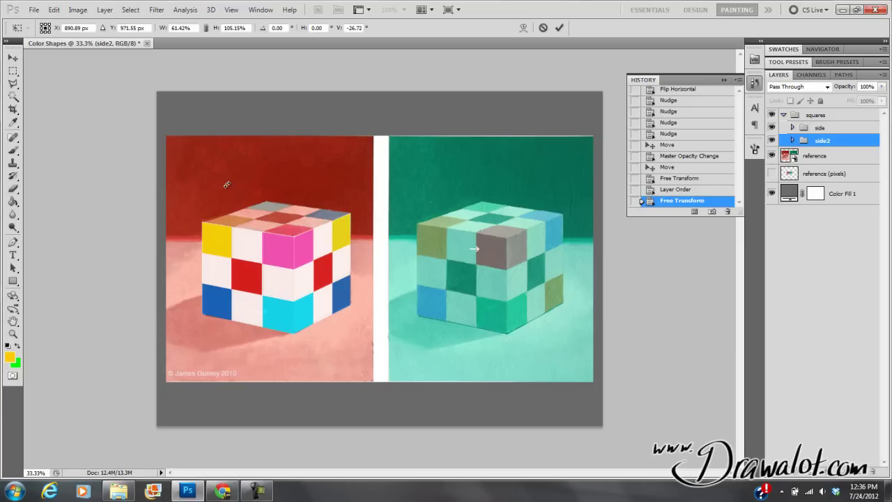
pyautogui.press('Return')
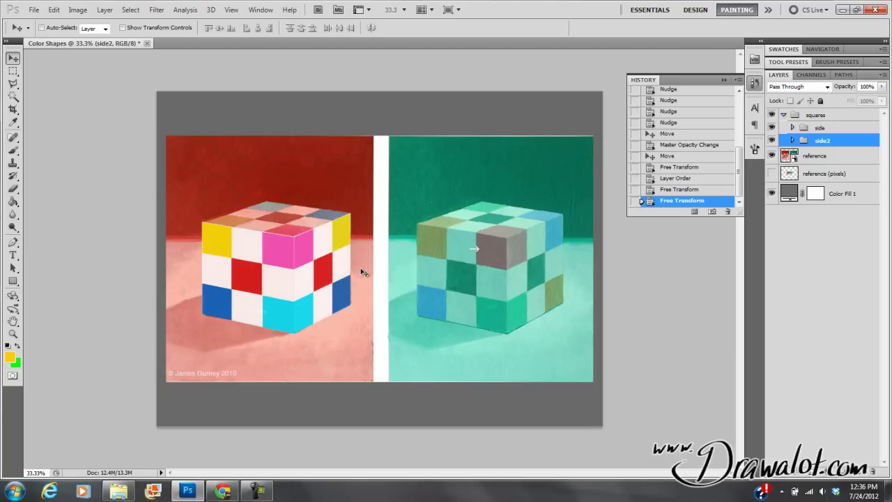
# - Inspect the fitted faces of the red cube up close and dismiss the Windows color scheme prompt
pyautogui.hotkey('ctrl', 'space')
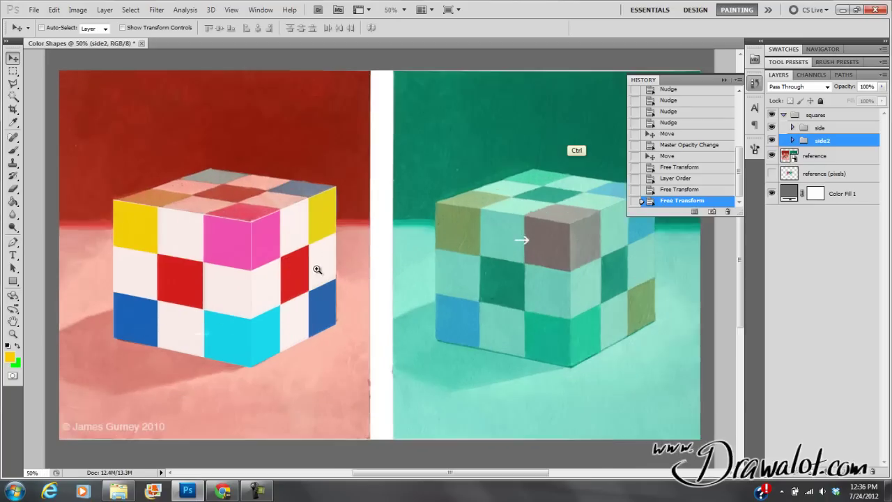
pyautogui.click(308, 266)
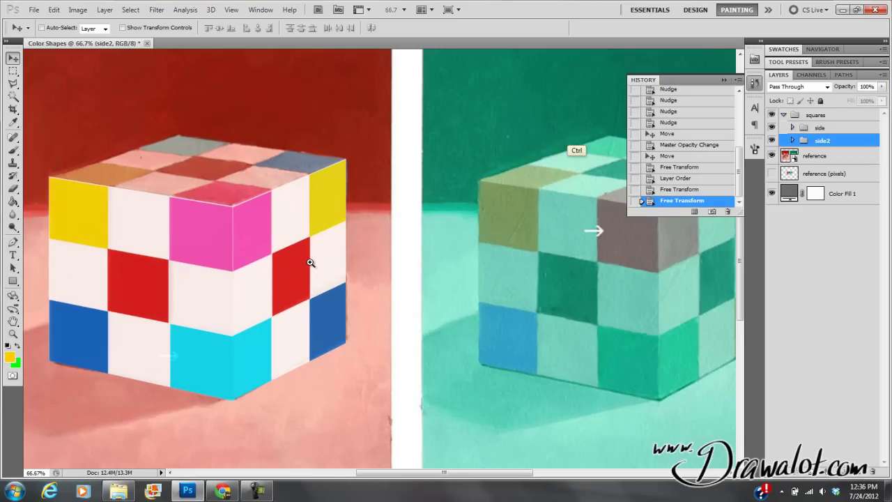
pyautogui.press('alt')
pyautogui.keyDown('ctrl'); pyautogui.keyDown('alt'); pyautogui.click(233, 265); pyautogui.keyUp('alt'); pyautogui.keyUp('ctrl')
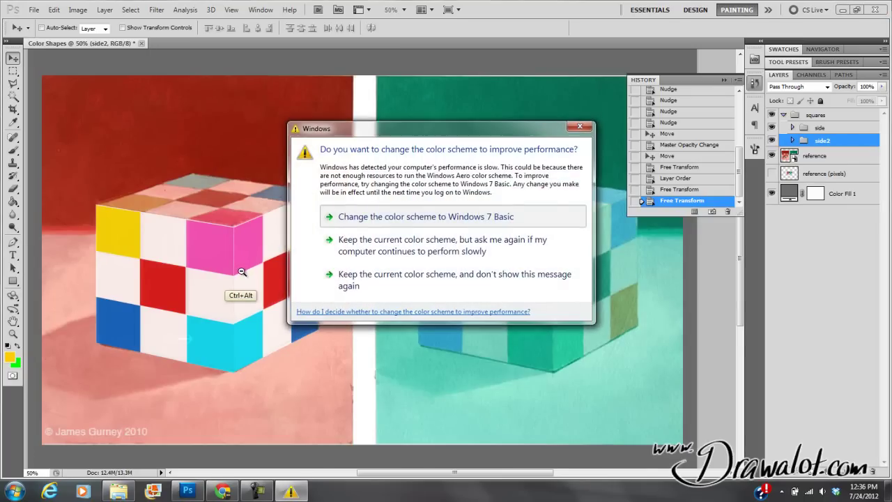
pyautogui.click(579, 127)
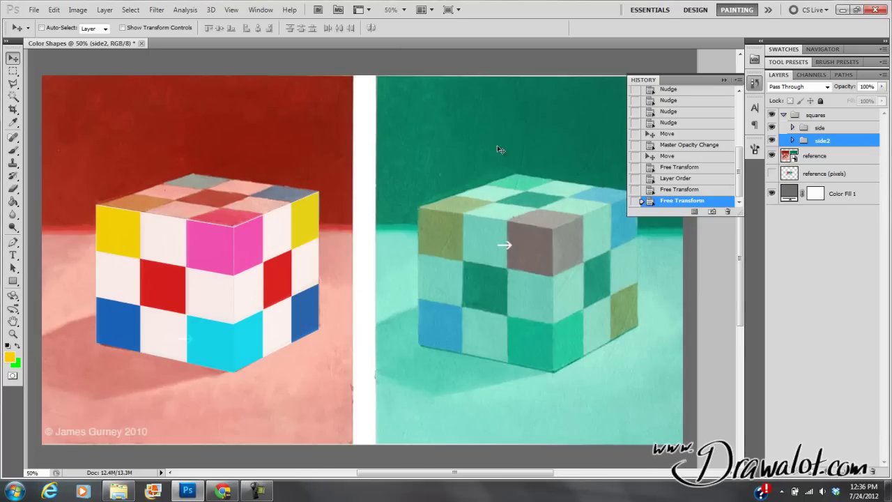
# - Duplicate the side2 group, place the copy beneath it within squares, and rename the copy "top side"
pyautogui.click(802, 129)
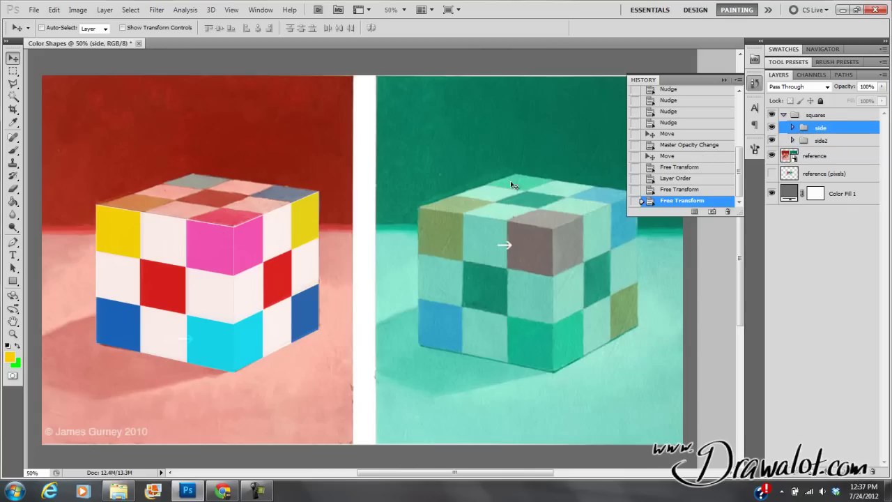
pyautogui.click(809, 140)
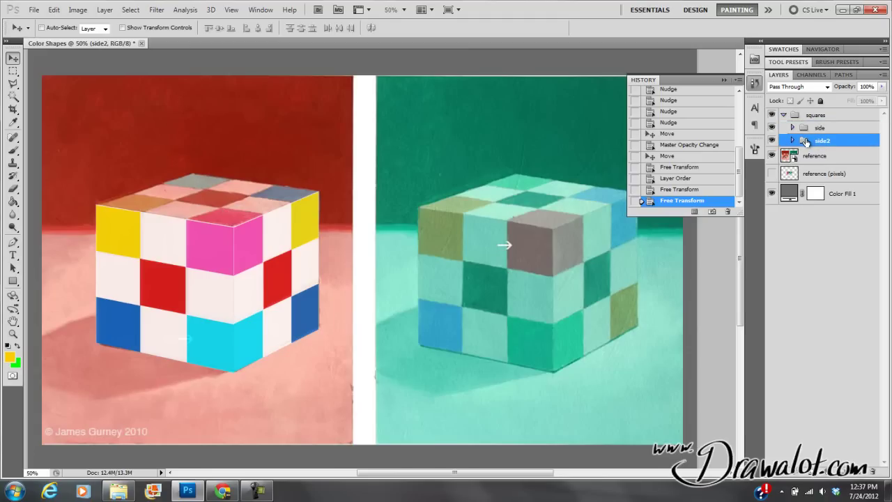
pyautogui.moveTo(803, 143); pyautogui.dragTo(806, 116)
pyautogui.doubleClick(831, 153)
pyautogui.write('top side')
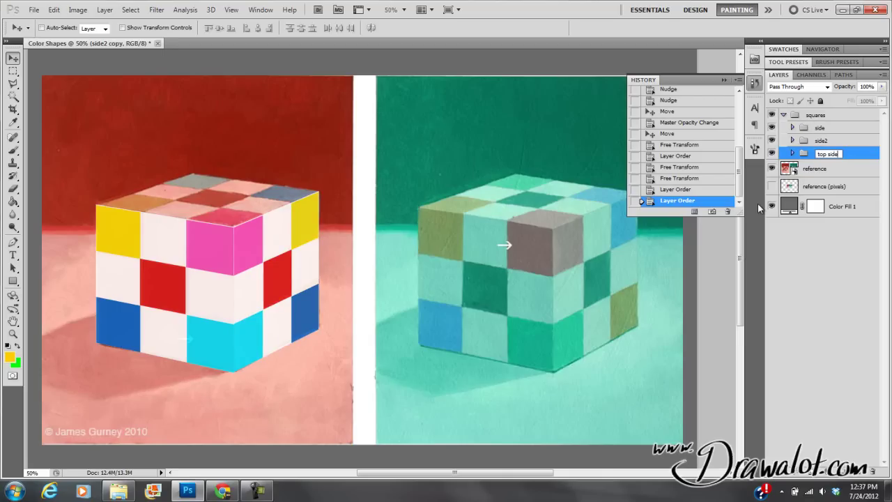
pyautogui.press('Return')
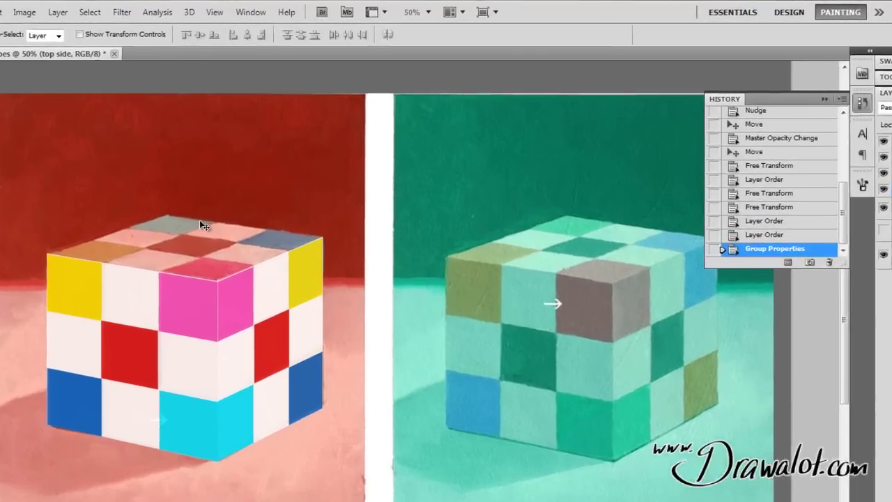
# - Move the top side group above the cube's right face and rotate it to -135° with Free Transform
pyautogui.moveTo(209, 263); pyautogui.dragTo(201, 184)
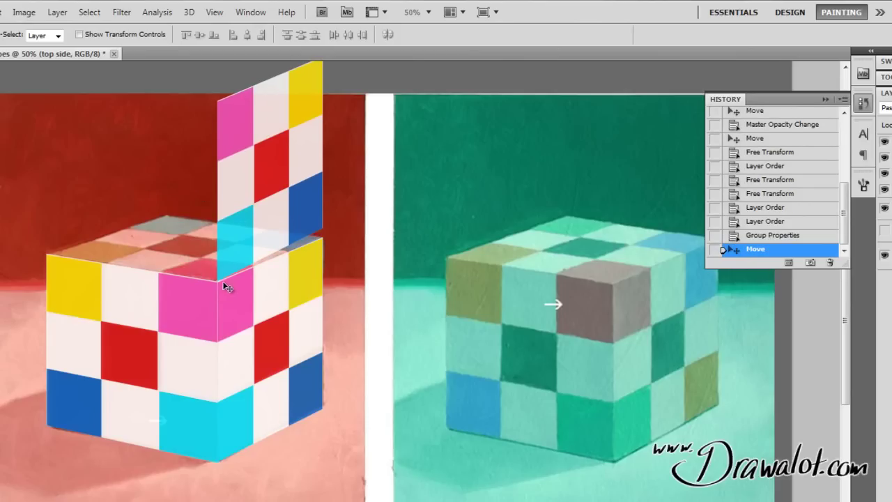
pyautogui.hotkey('ctrl', 't')
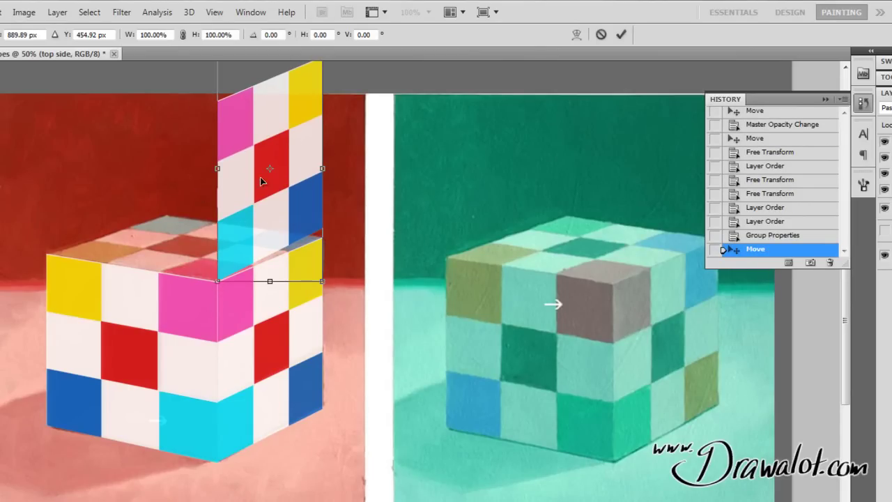
pyautogui.scroll(5, 333, 321)
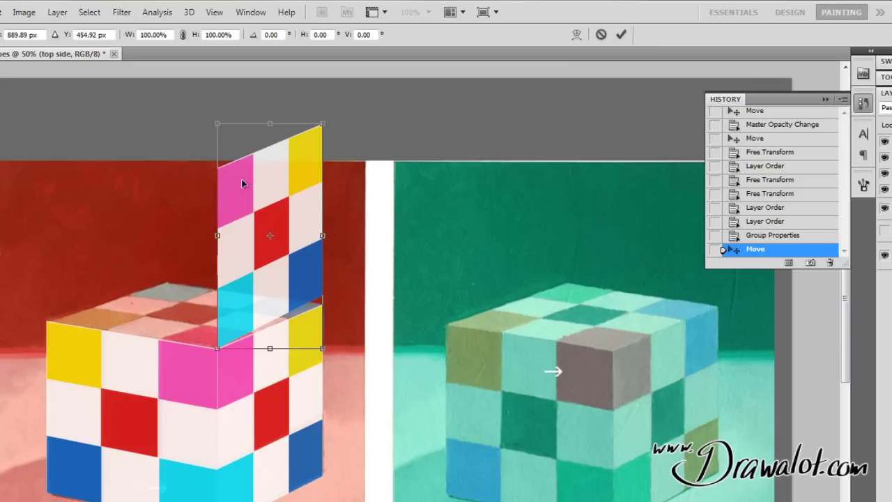
pyautogui.moveTo(201, 107); pyautogui.dragTo(309, 313)
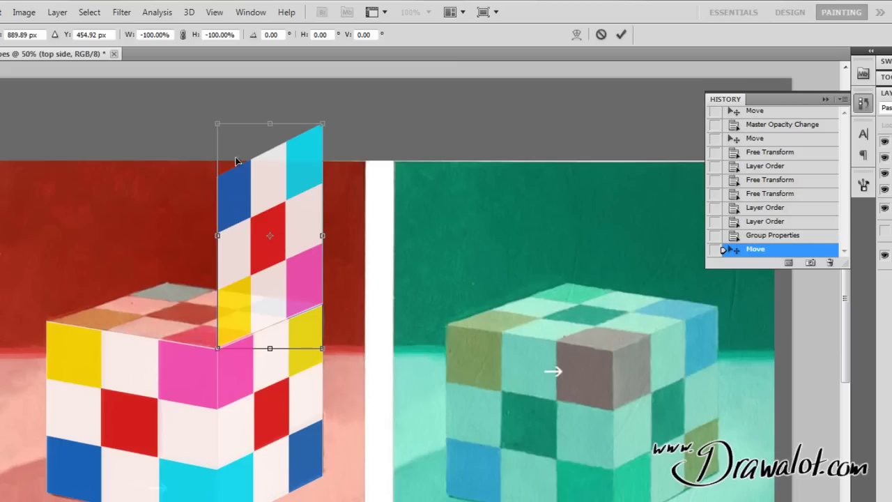
pyautogui.moveTo(227, 89); pyautogui.dragTo(322, 82)
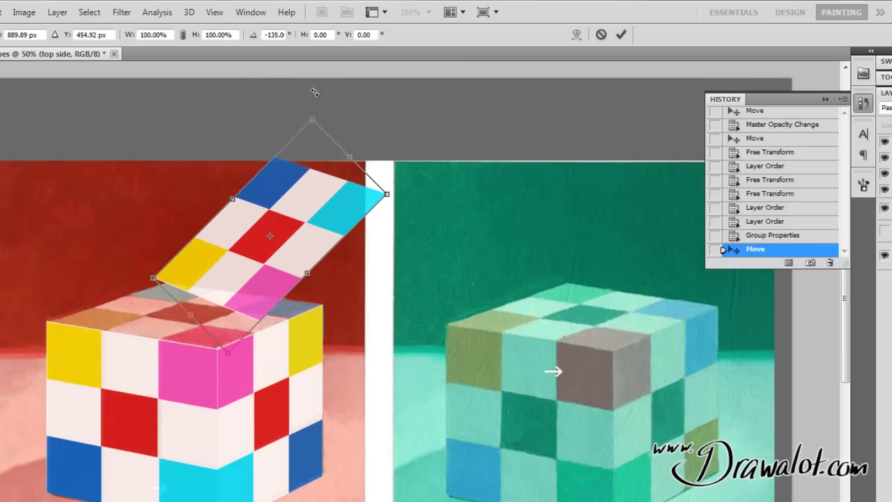
# - Move the top side group onto the red cube's front corner and distort its left, right and back corners to fit the top face
pyautogui.moveTo(299, 207); pyautogui.dragTo(264, 229)
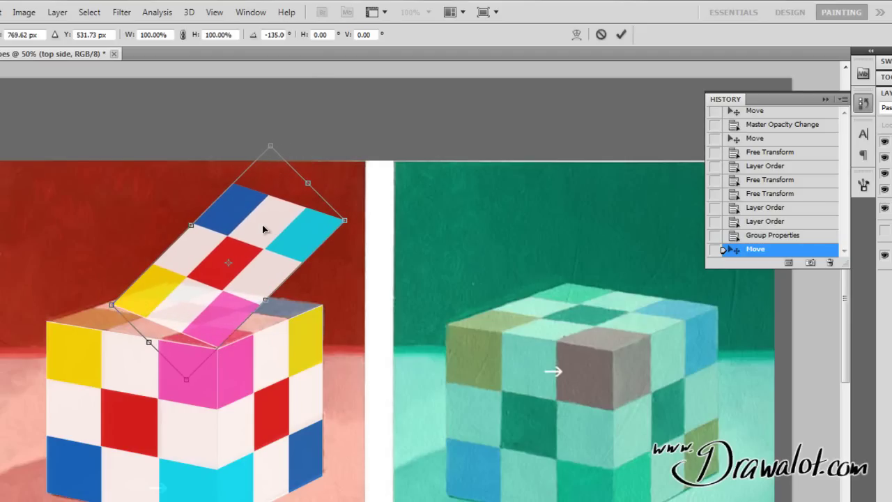
pyautogui.moveTo(232, 258); pyautogui.dragTo(219, 351)
pyautogui.moveTo(113, 305); pyautogui.dragTo(47, 321)
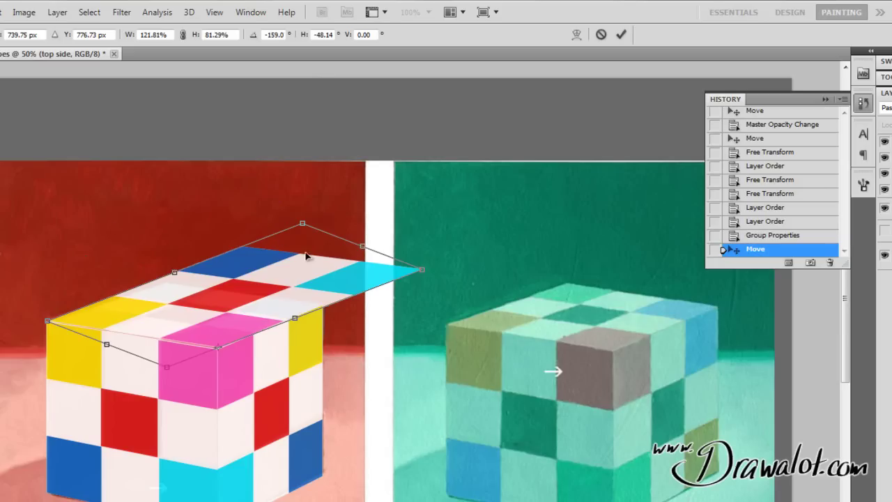
pyautogui.moveTo(422, 271); pyautogui.dragTo(321, 304)
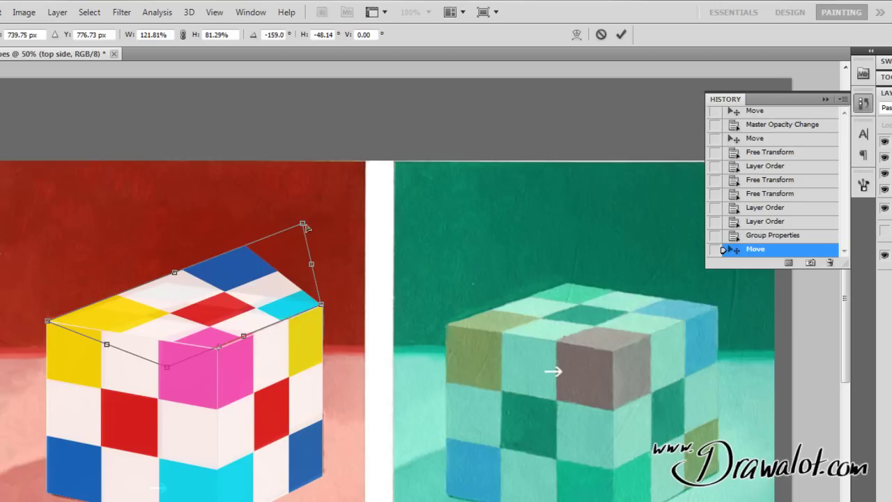
pyautogui.moveTo(302, 225); pyautogui.dragTo(198, 273)
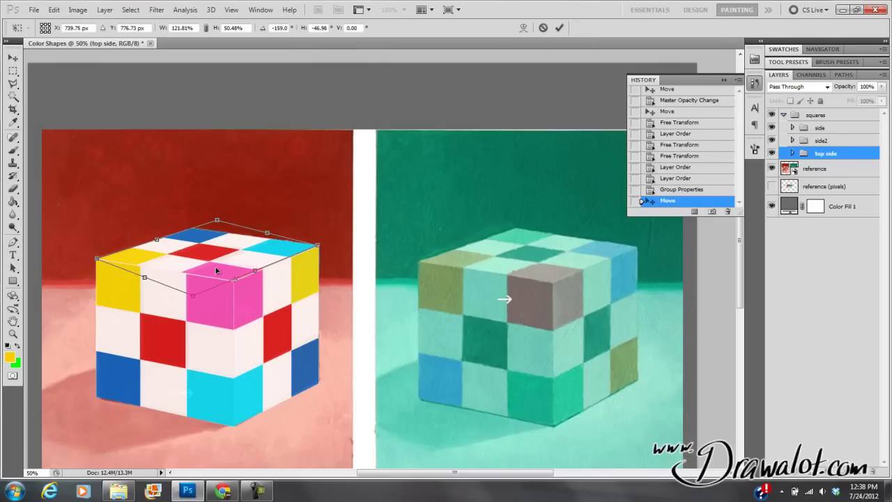
# - Nudge the distorted top side group slightly to the right along the cube's top face
pyautogui.press('Right')
pyautogui.press('Right')
pyautogui.press('Right')
pyautogui.press('Right')
pyautogui.press('Right')
pyautogui.press('Right')
pyautogui.press('Right')
pyautogui.press('Right')
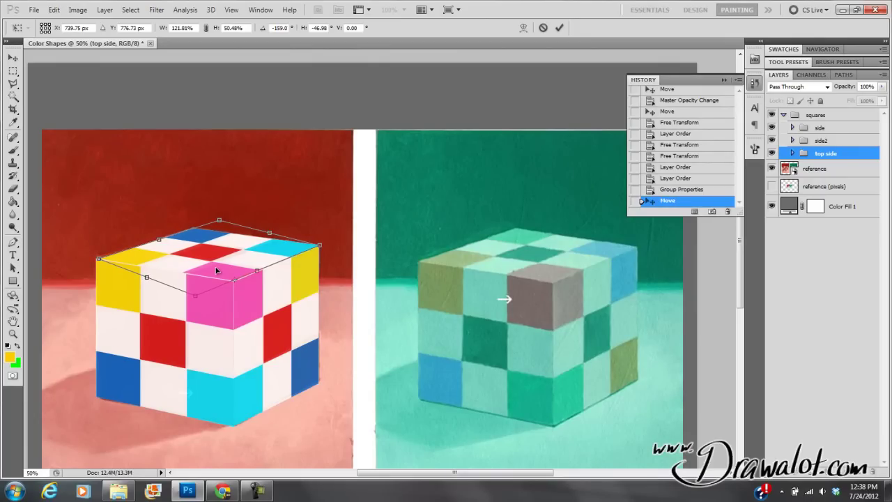
pyautogui.press('Right')
pyautogui.press('Right')
pyautogui.press('Right')
pyautogui.press('Right')
pyautogui.press('Right')
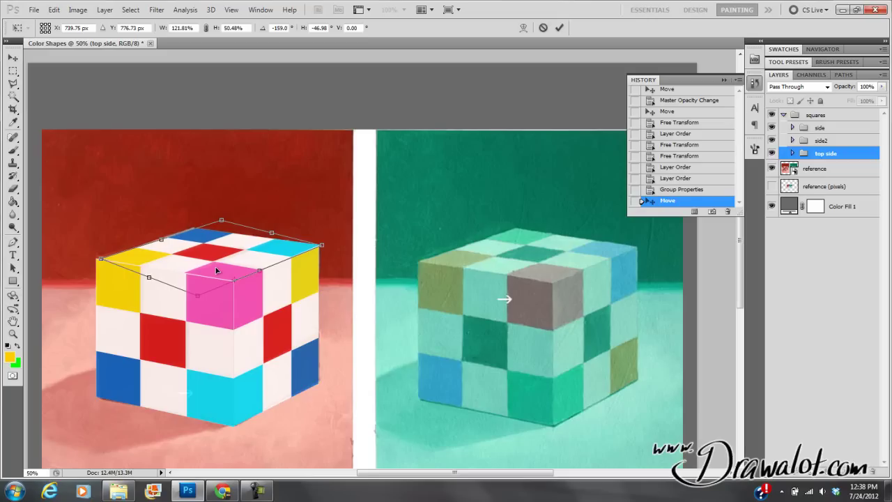
pyautogui.press('Right')
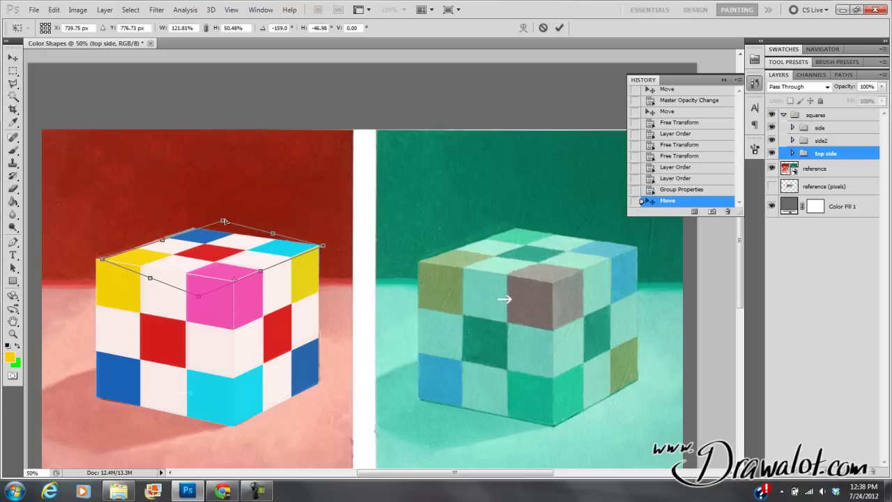
# - Refine the top side group's back, left and right corners to match the outline of the cube's top face
pyautogui.moveTo(222, 222); pyautogui.dragTo(217, 221)
pyautogui.moveTo(101, 260); pyautogui.dragTo(95, 259)
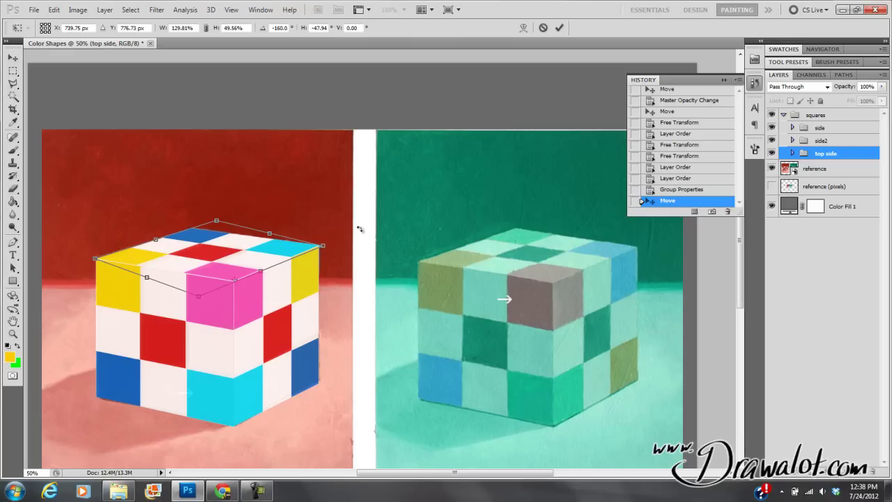
pyautogui.moveTo(322, 247); pyautogui.dragTo(321, 246)
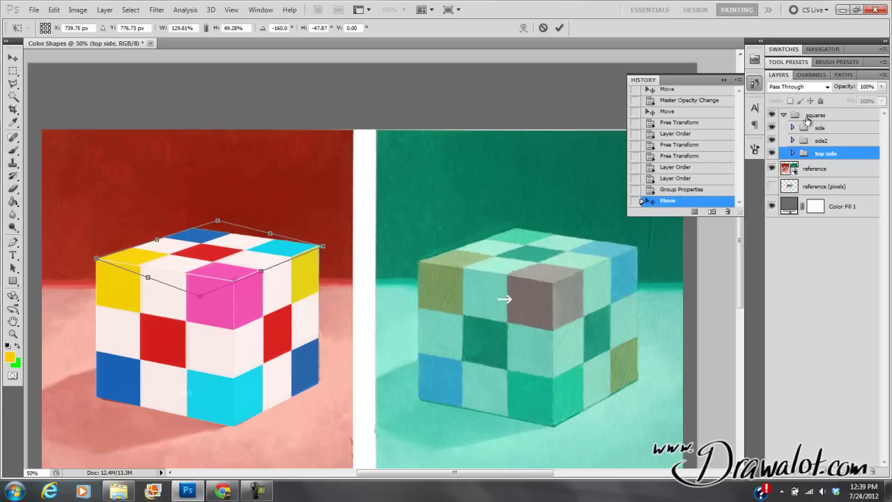
pyautogui.moveTo(323, 249); pyautogui.dragTo(320, 245)
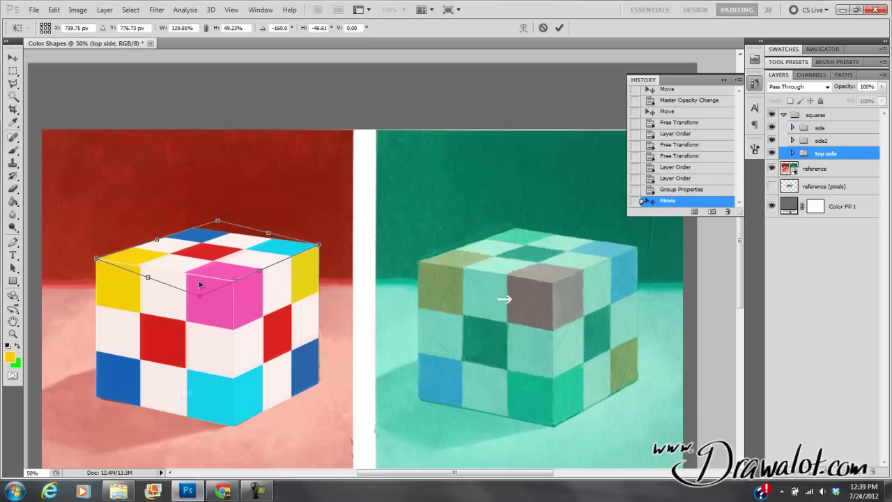
# - Nudge the top side group a little further right to align with the side faces and apply the transform
pyautogui.press('Right')
pyautogui.press('Right')
pyautogui.press('Right')
pyautogui.press('Right')
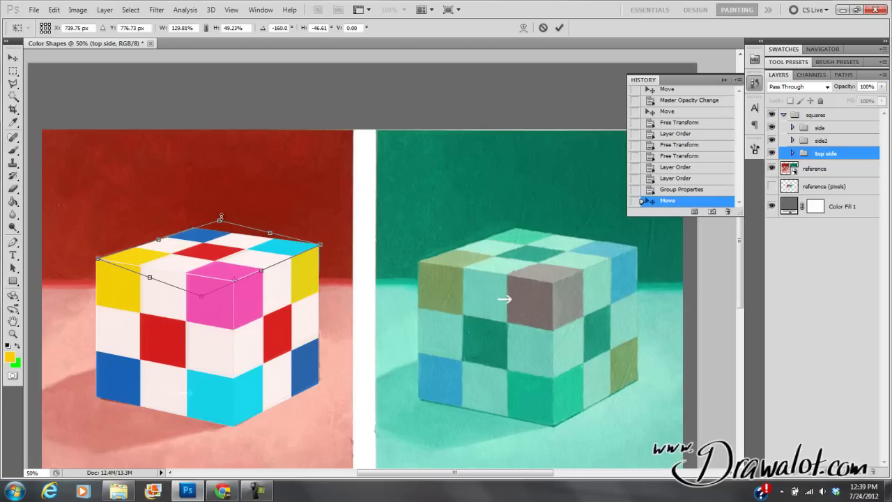
pyautogui.press('Return')
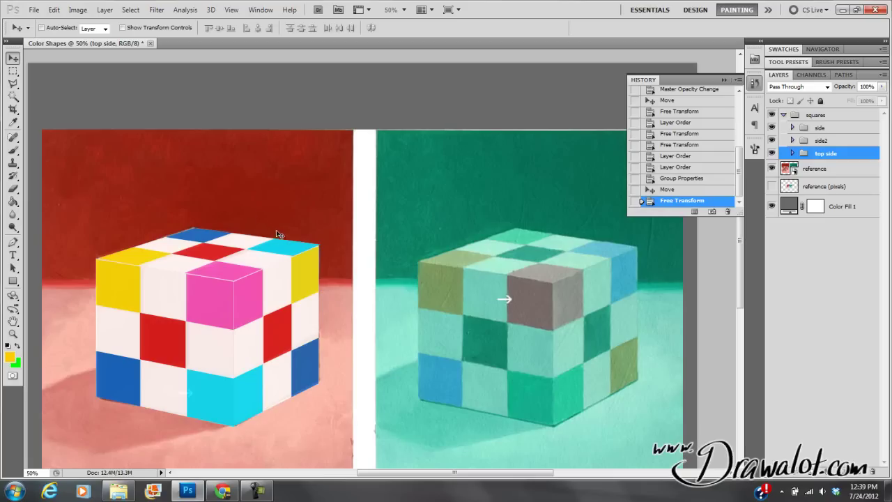
# - Select the squares group containing all three cube faces, with the whole document in view
pyautogui.hotkey('ctrl', '-')
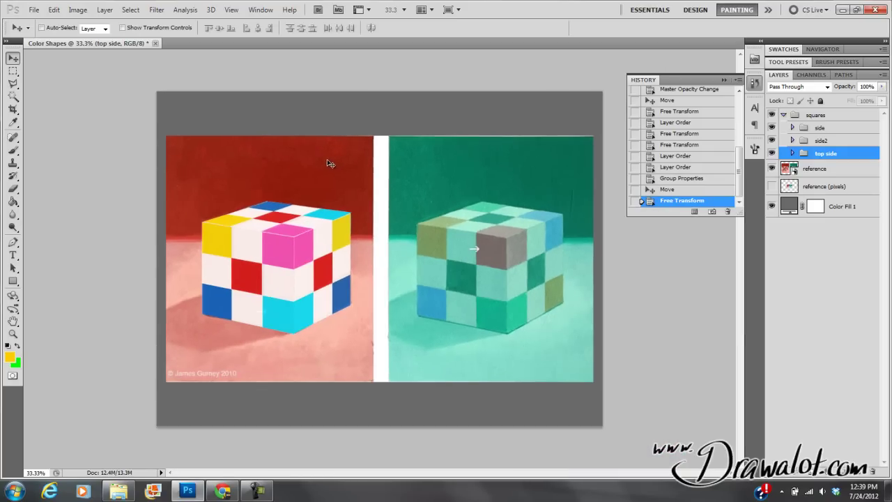
pyautogui.click(796, 116)
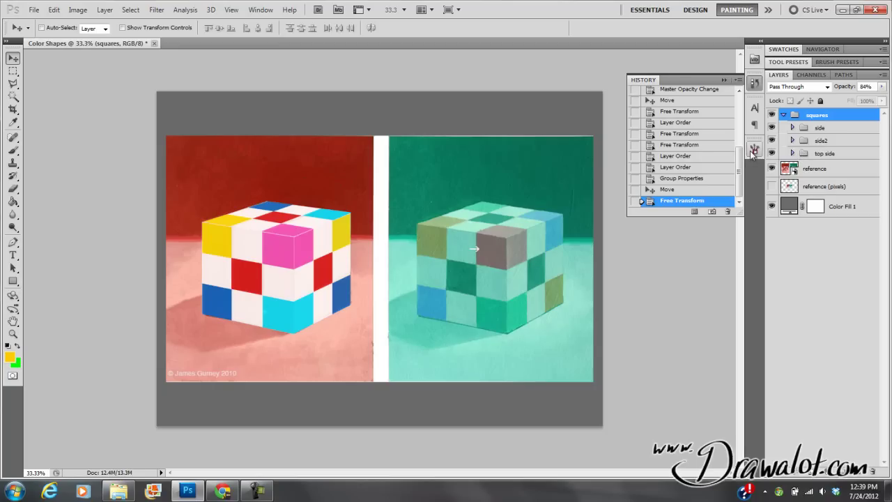